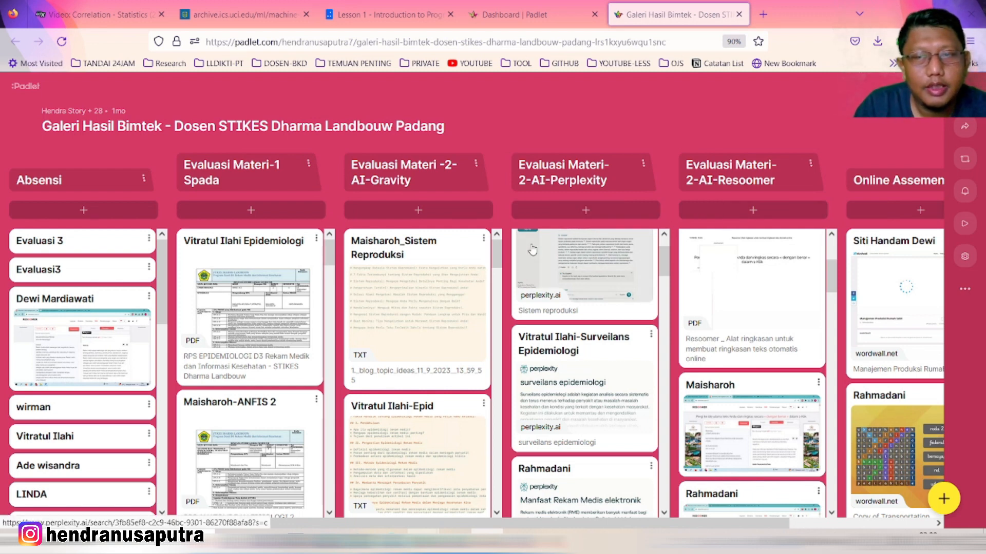
Browse the board's RPS, Perplexity, Resoomer and Wordwall columns, then return to the Dashboard tab
scroll(474, 314, down, 3)
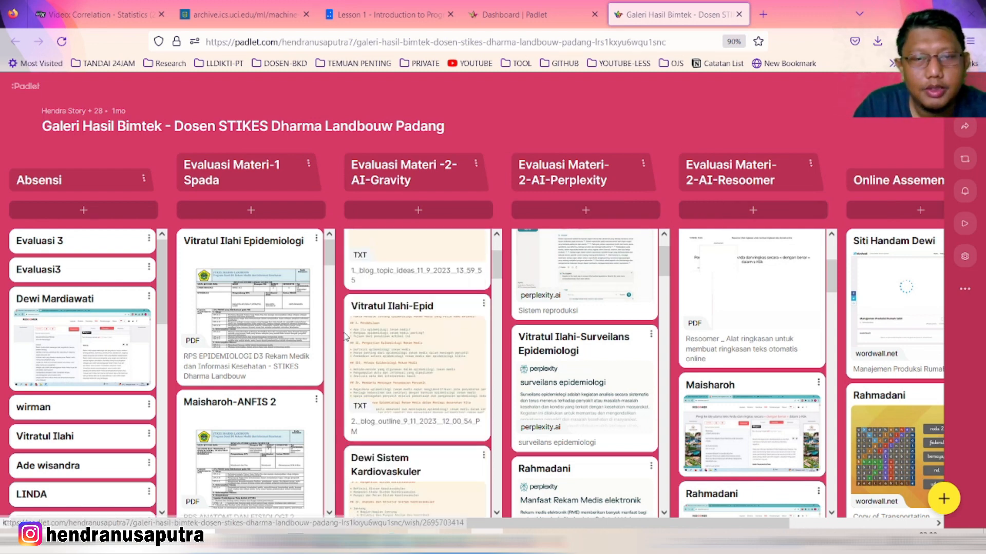
scroll(551, 321, down, 1)
scroll(550, 321, down, 3)
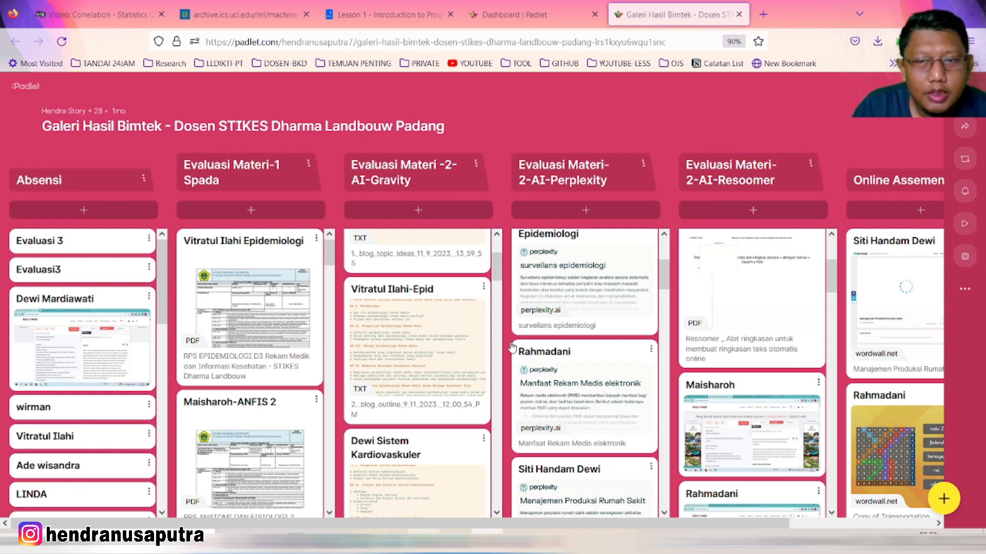
scroll(69, 316, down, 3)
scroll(460, 343, down, 1)
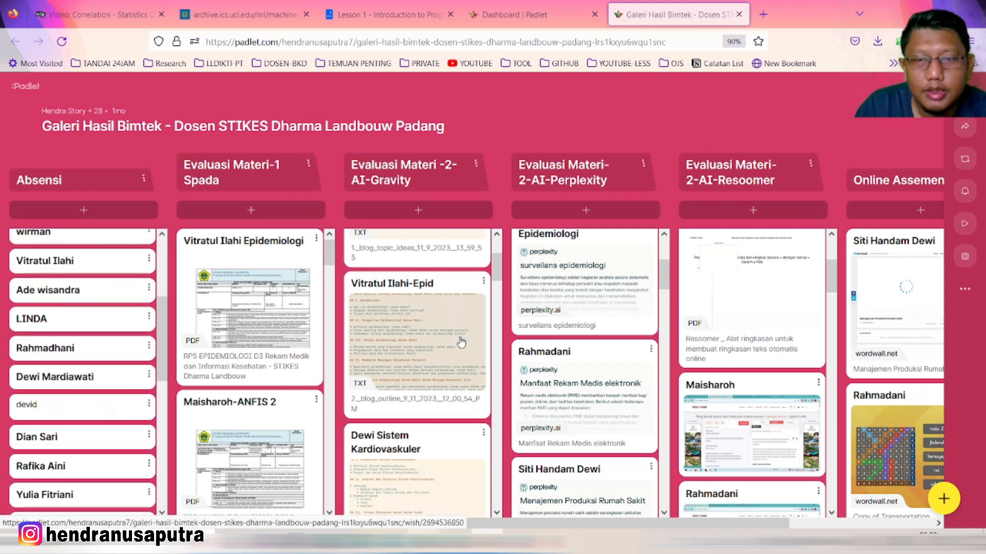
scroll(461, 343, down, 3)
scroll(70, 336, up, 3)
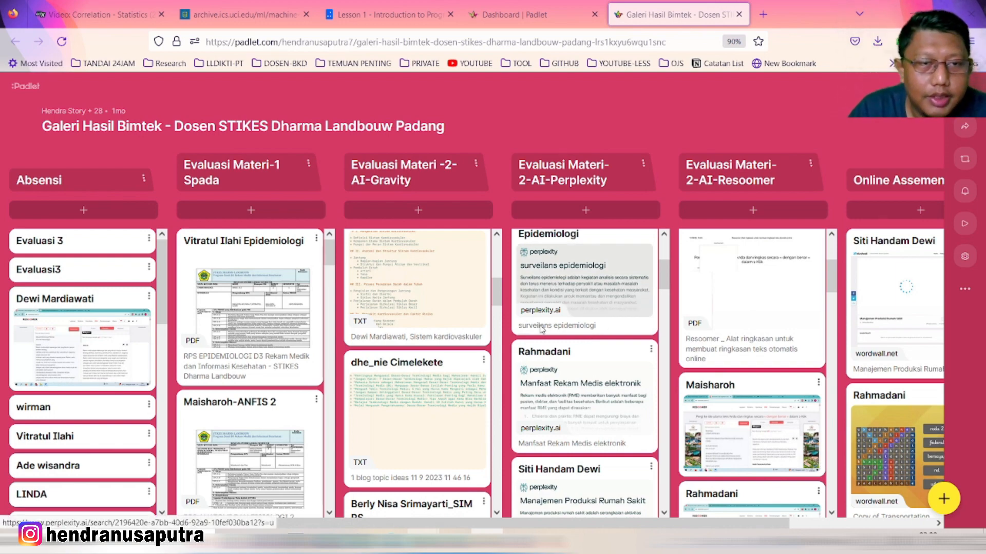
scroll(295, 318, down, 6)
scroll(295, 318, down, 5)
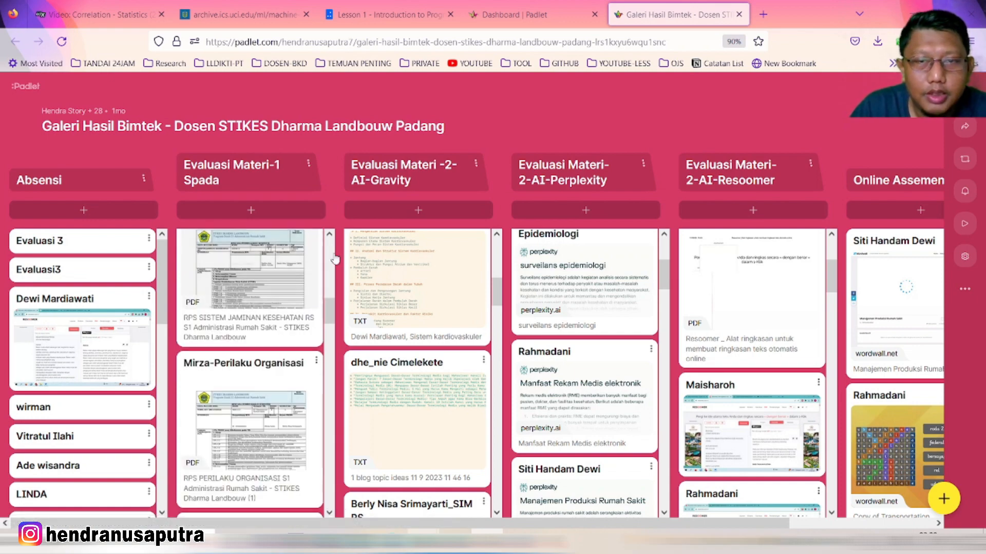
scroll(239, 308, down, 7)
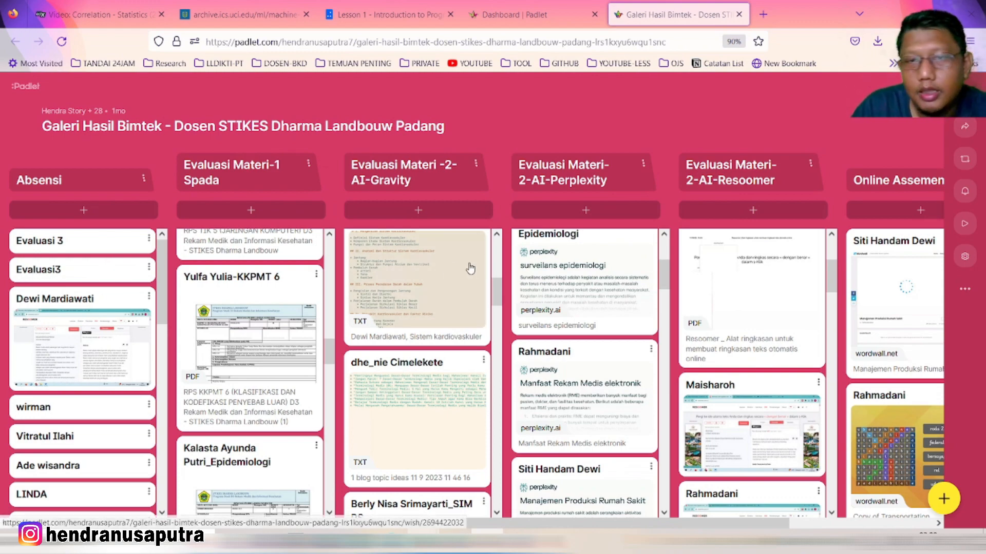
scroll(600, 526, right, 3)
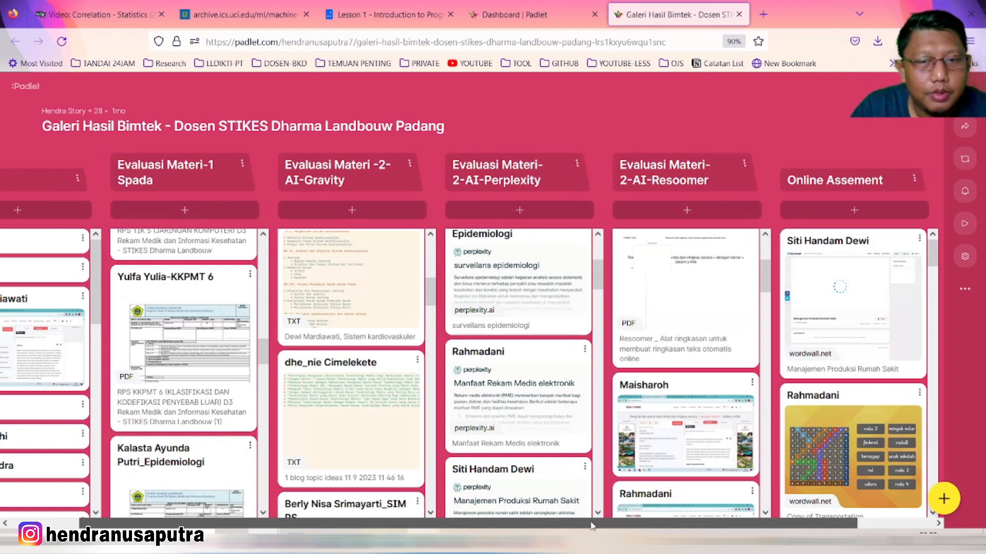
scroll(595, 524, left, 2)
scroll(458, 370, down, 5)
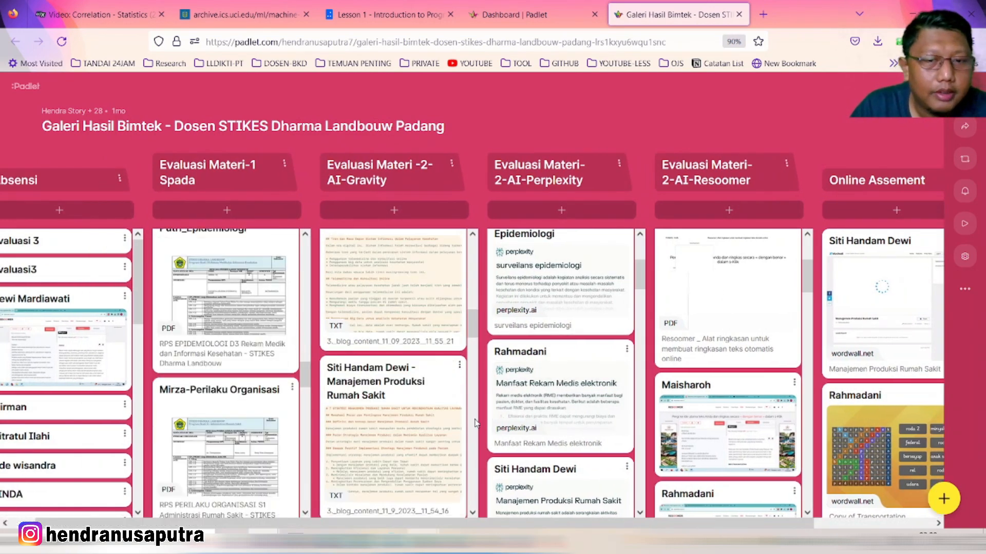
drag(482, 523, 452, 522)
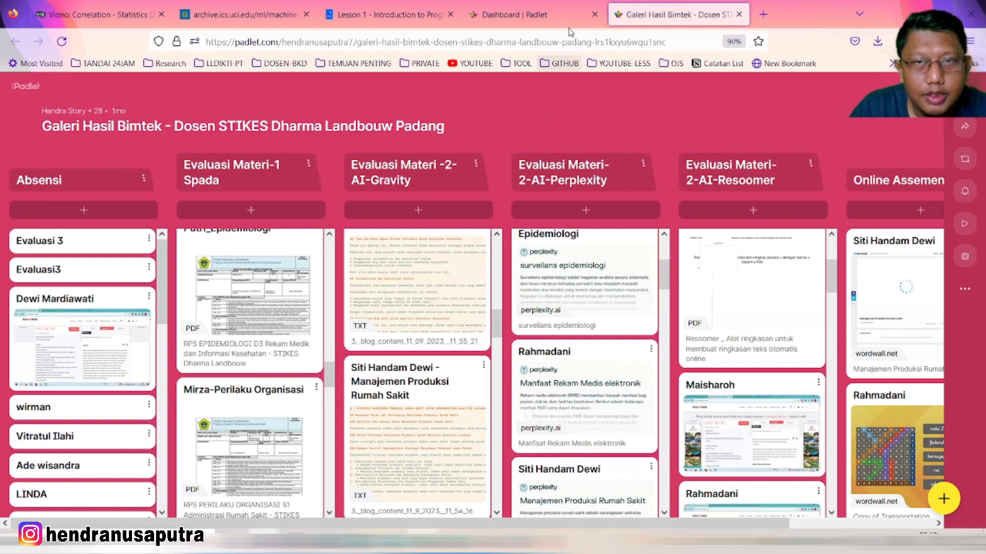
click(560, 16)
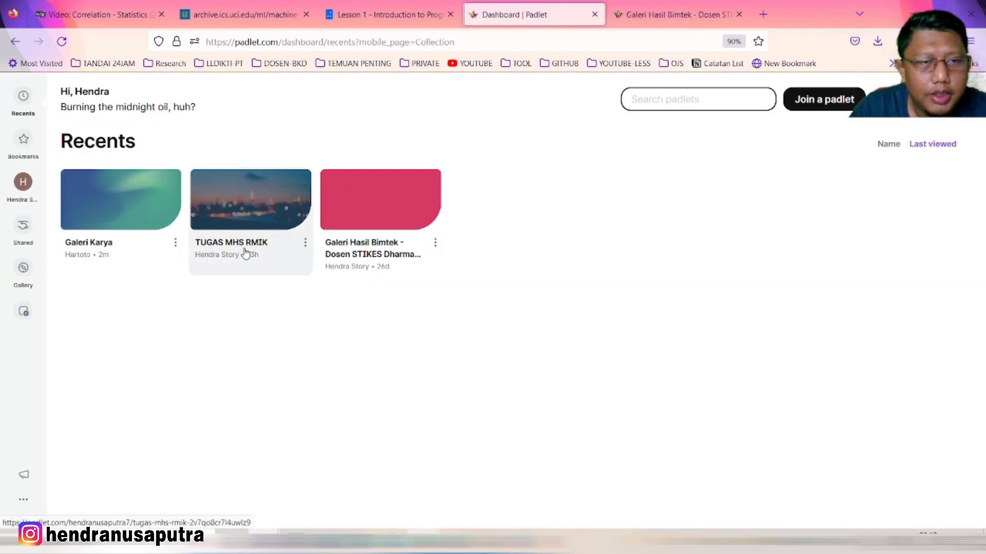
Open the TUGAS MHS RMIK board, browse the student ERD submissions, and return to the dashboard
click(246, 257)
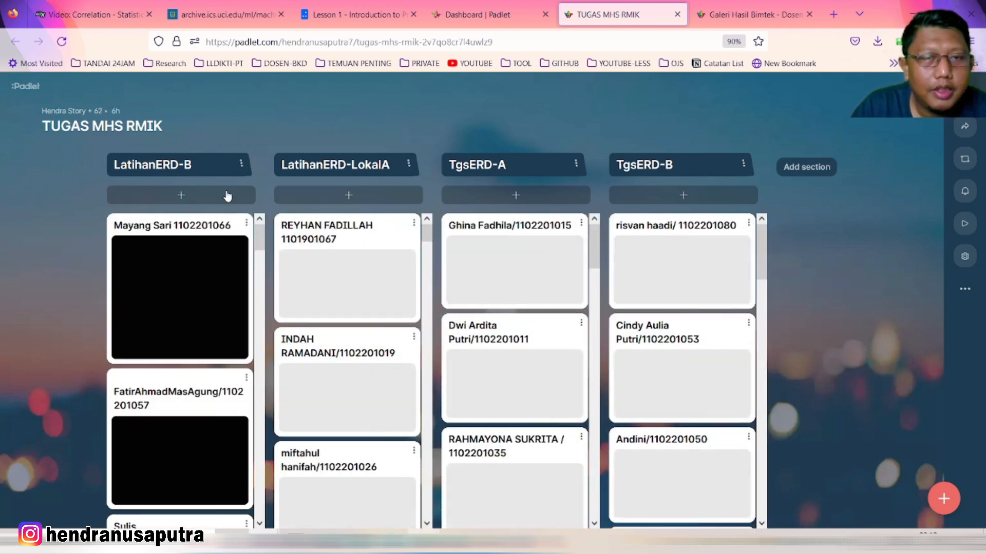
scroll(380, 290, down, 5)
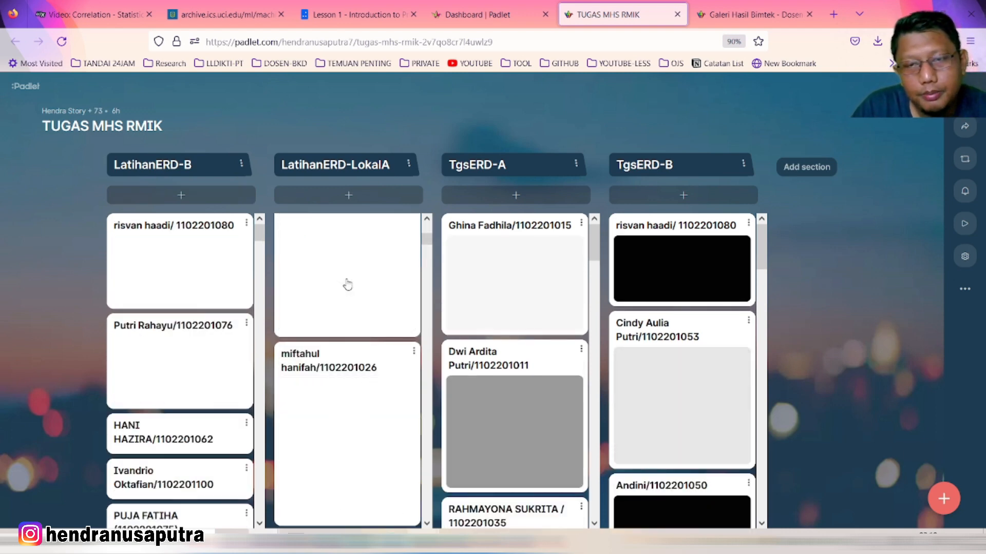
scroll(401, 303, down, 5)
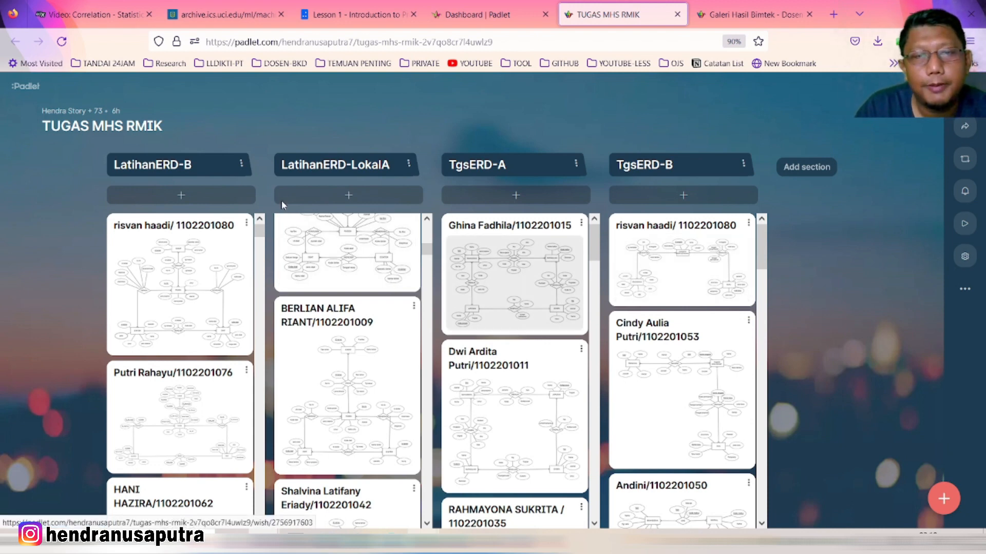
scroll(384, 390, down, 3)
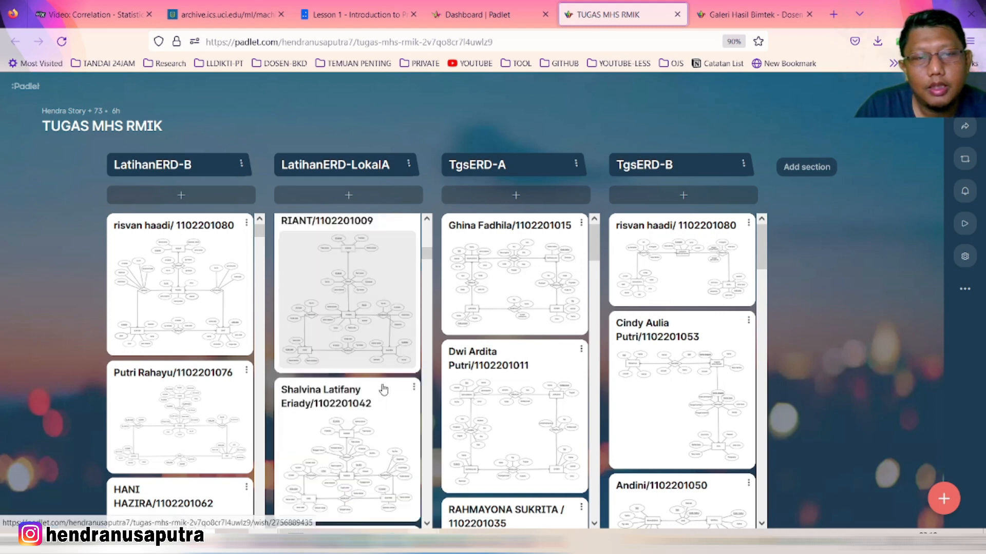
scroll(489, 379, down, 3)
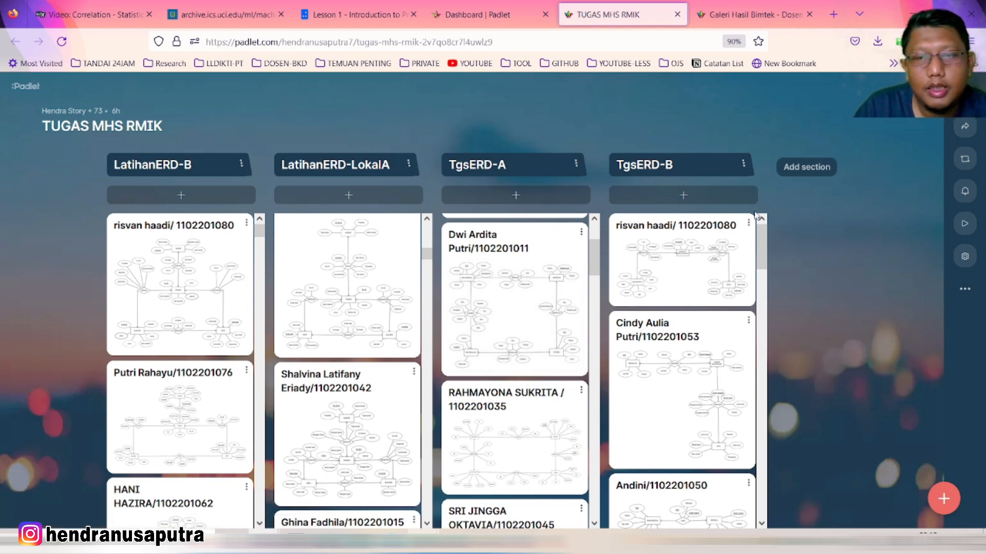
scroll(763, 287, down, 10)
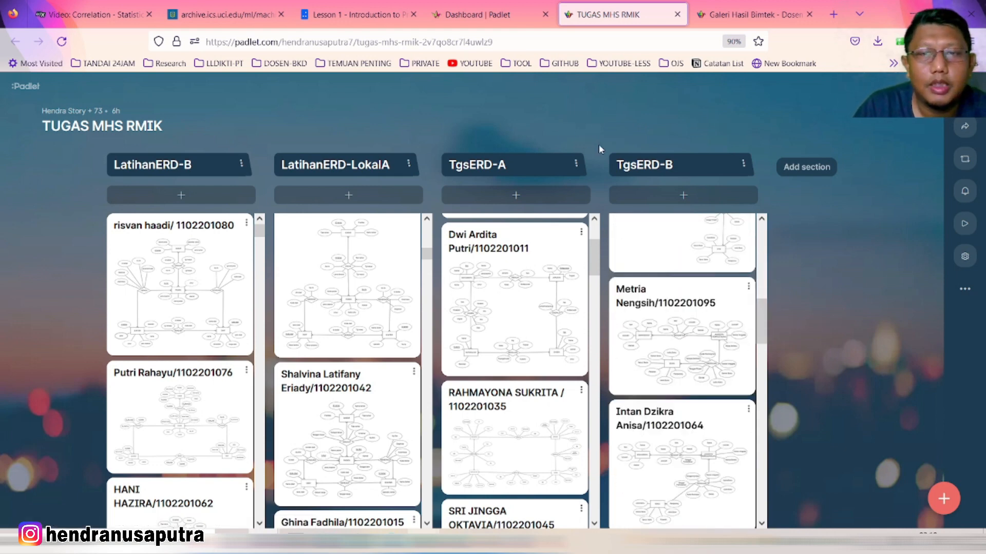
click(481, 17)
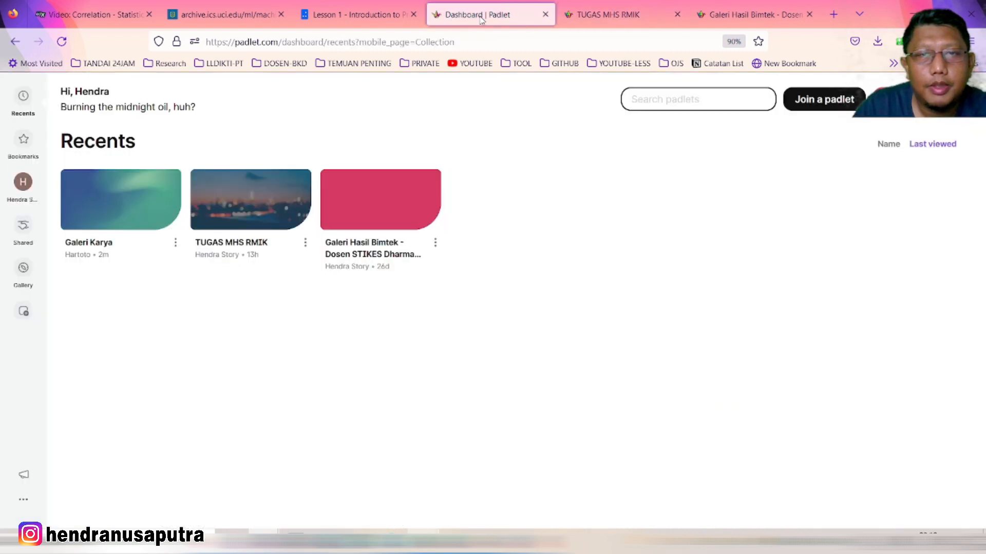
click(112, 247)
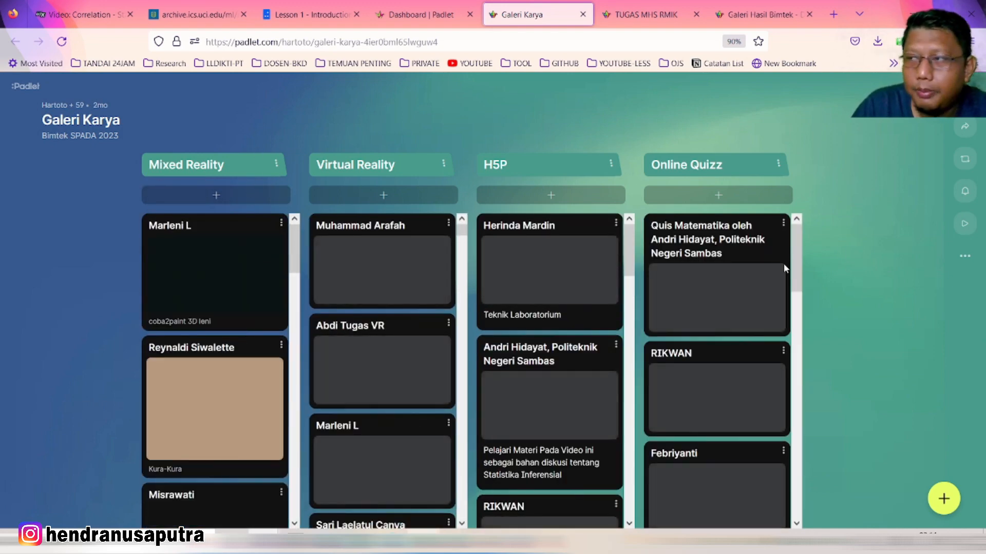
scroll(442, 350, down, 9)
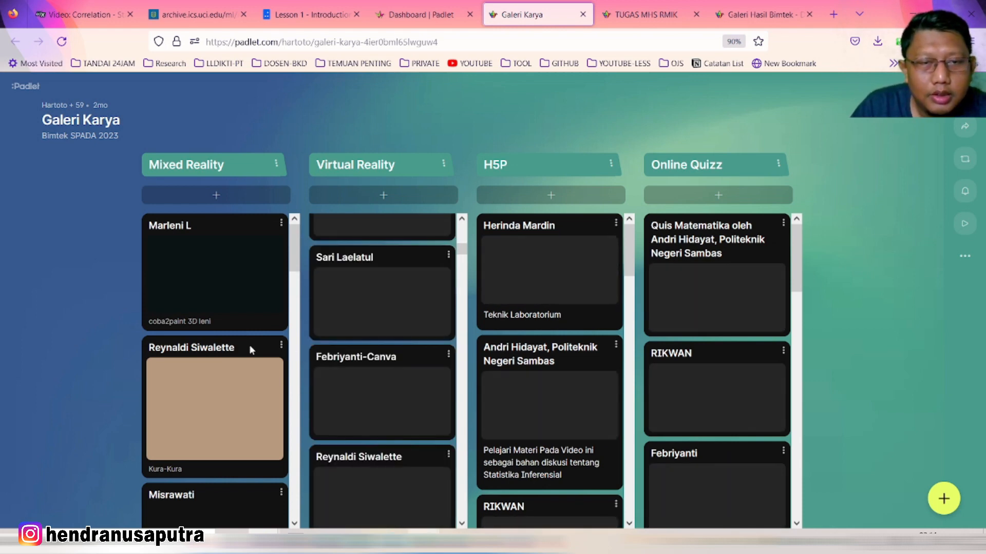
scroll(248, 347, down, 5)
scroll(237, 343, down, 4)
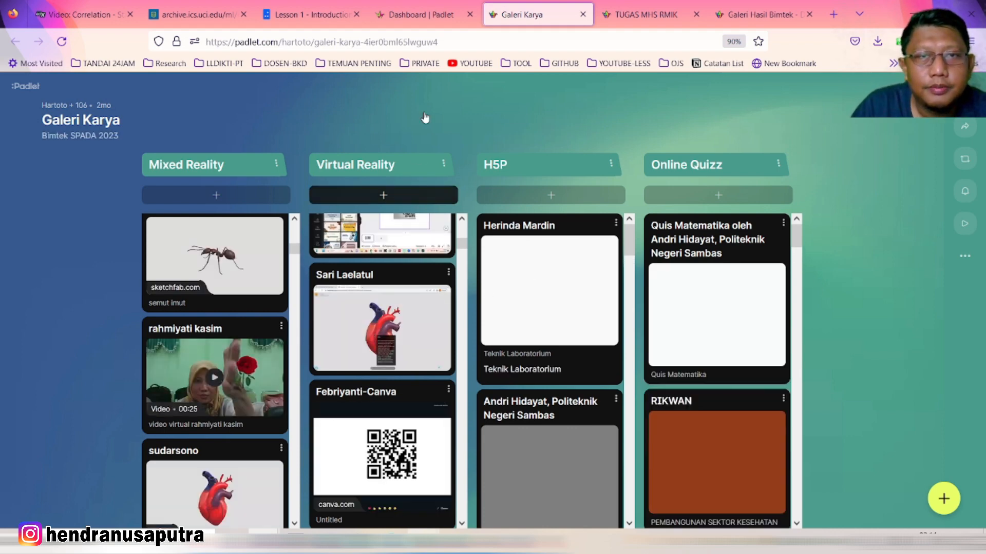
scroll(242, 359, down, 1)
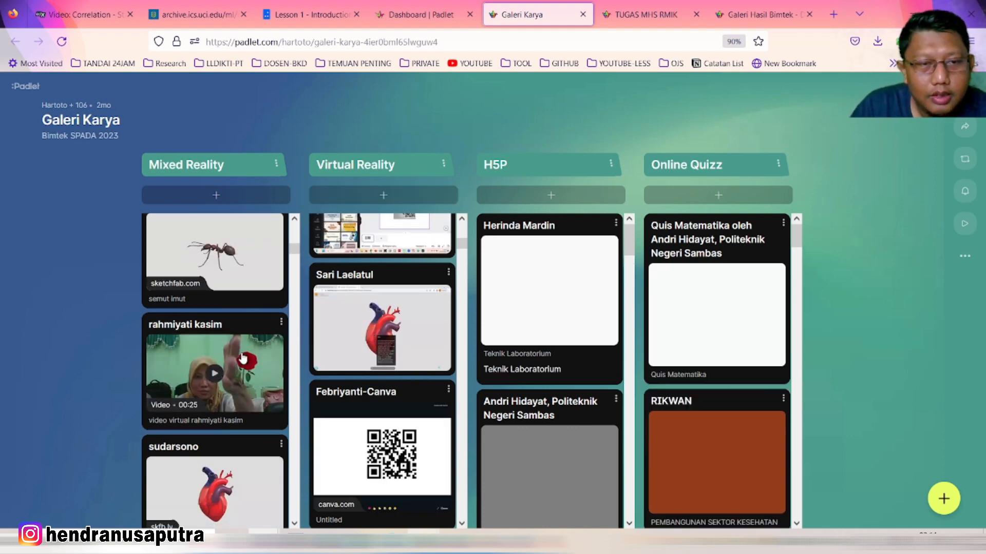
scroll(243, 358, down, 5)
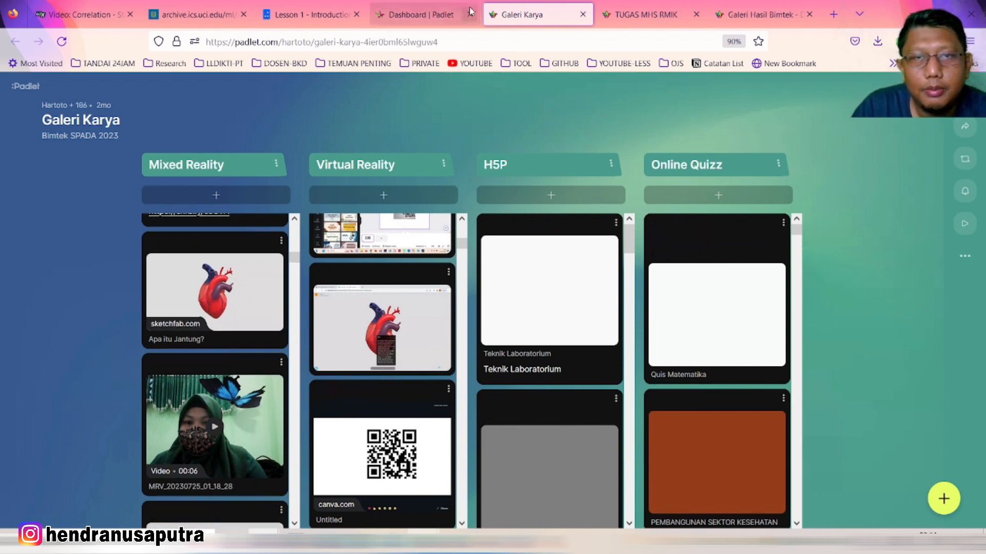
click(583, 14)
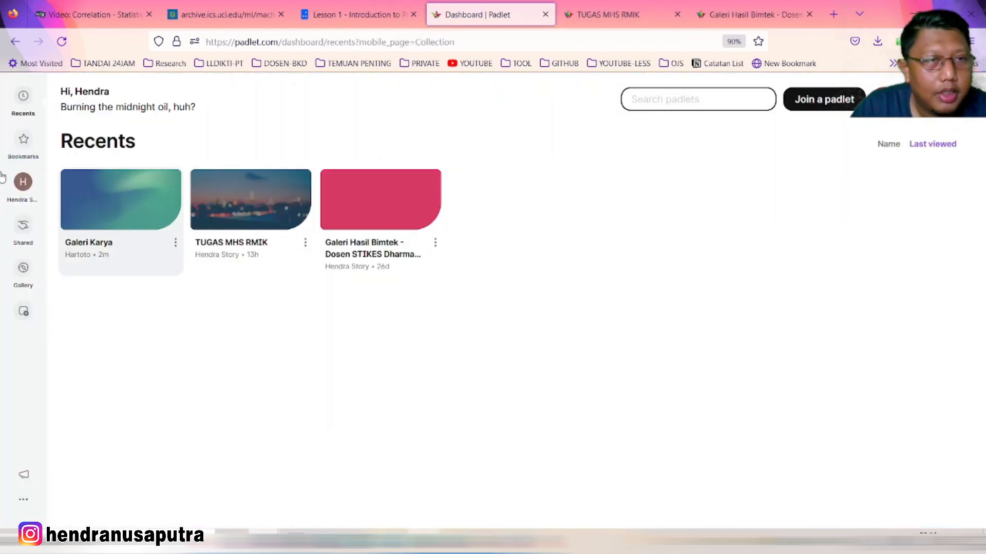
Log out of Padlet and choose 'Log in with Google' on the login page
click(22, 501)
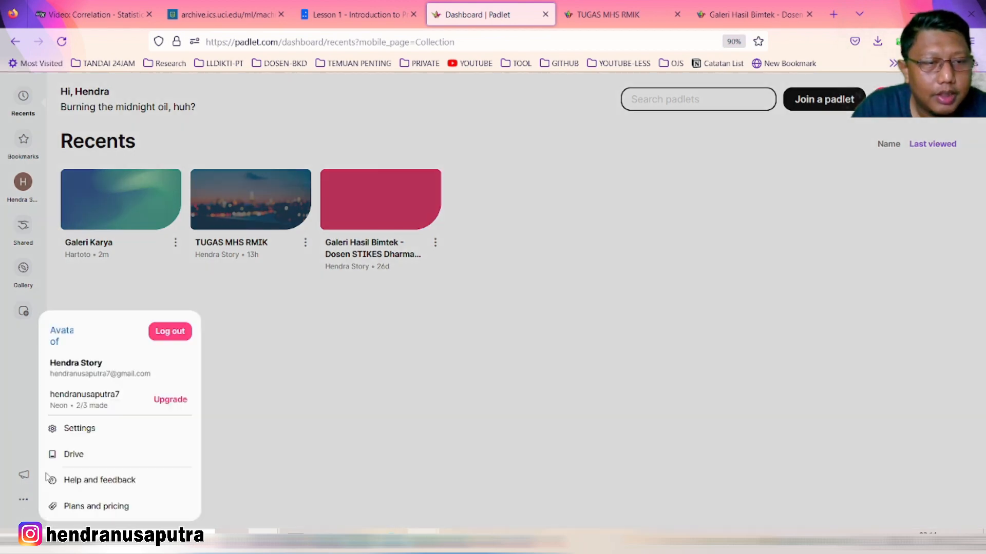
click(175, 334)
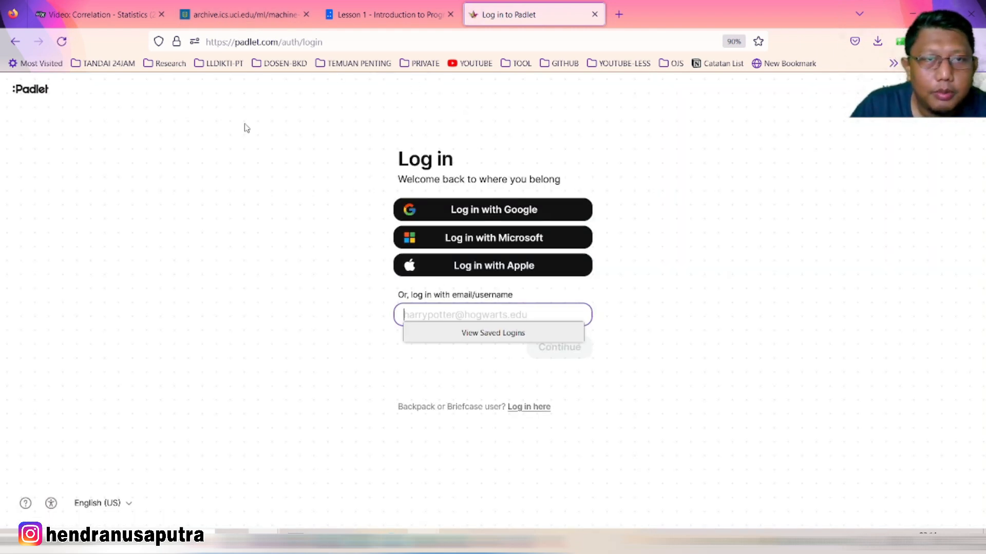
click(271, 42)
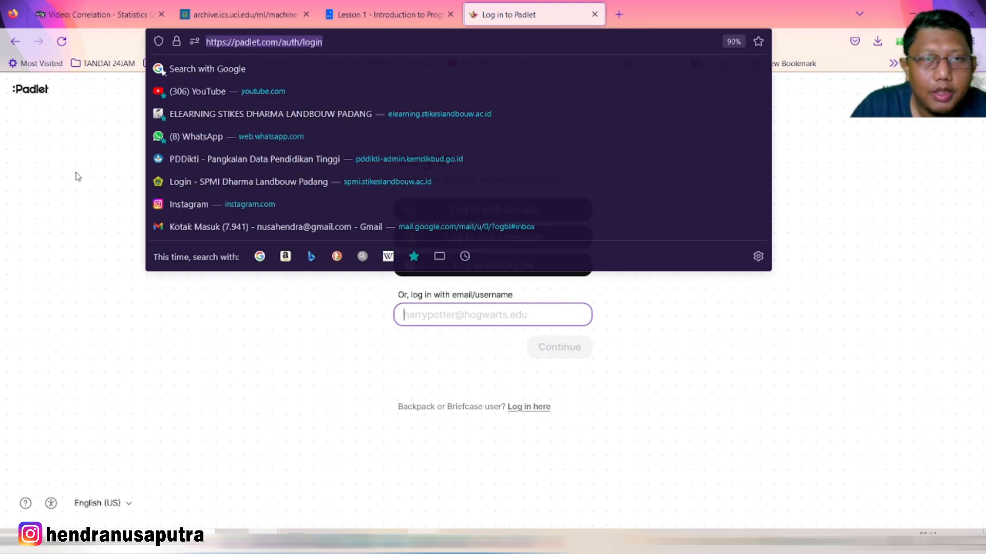
click(77, 176)
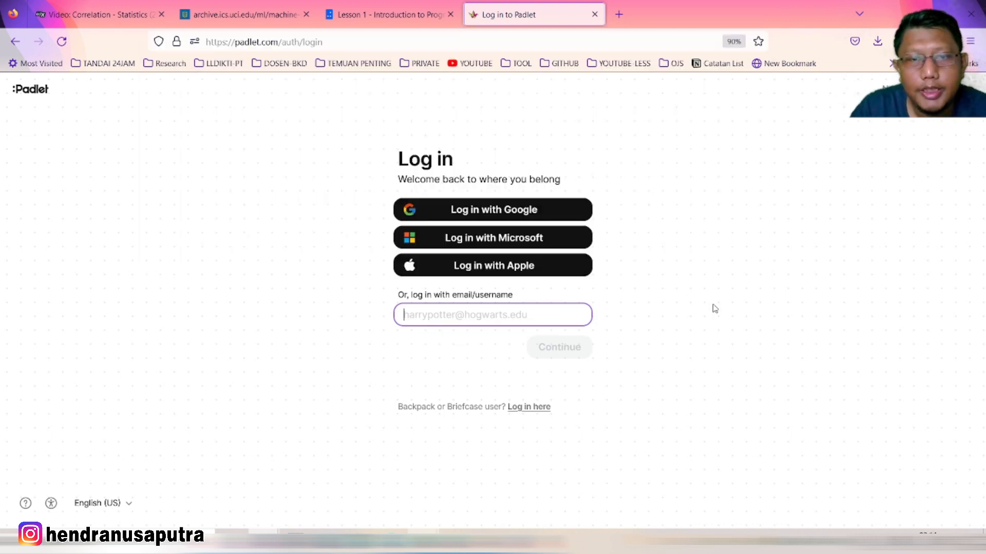
click(521, 345)
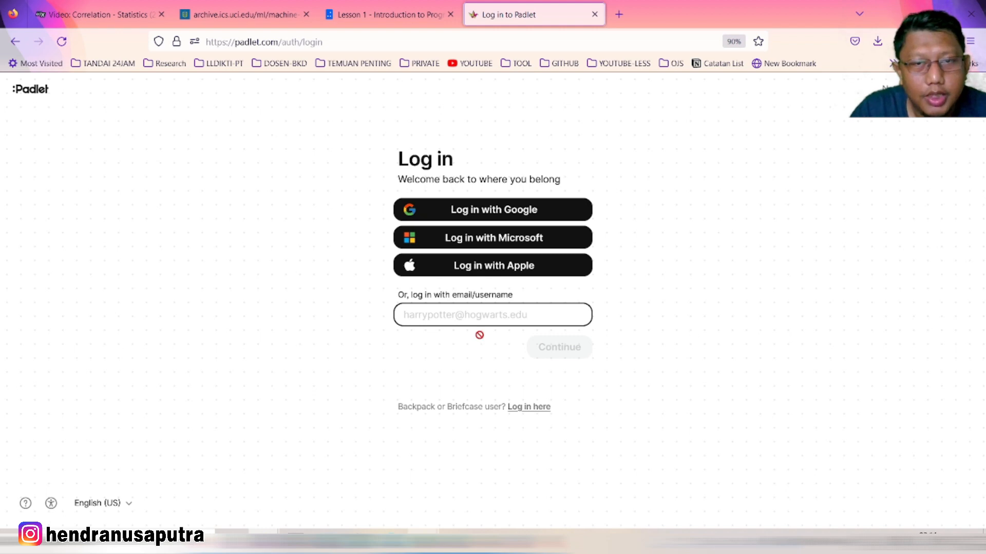
click(478, 214)
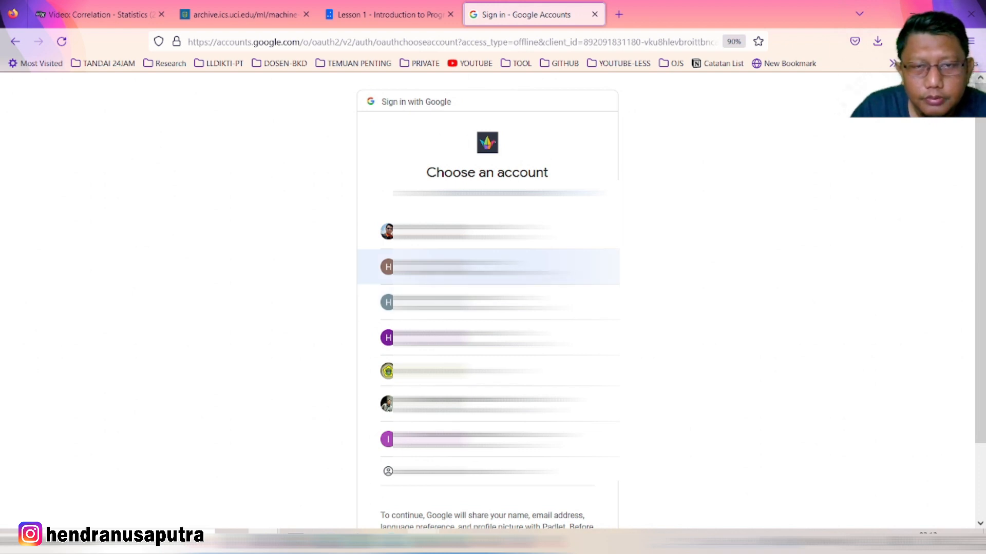
Sign in to Padlet with the second Google account in the chooser
click(487, 266)
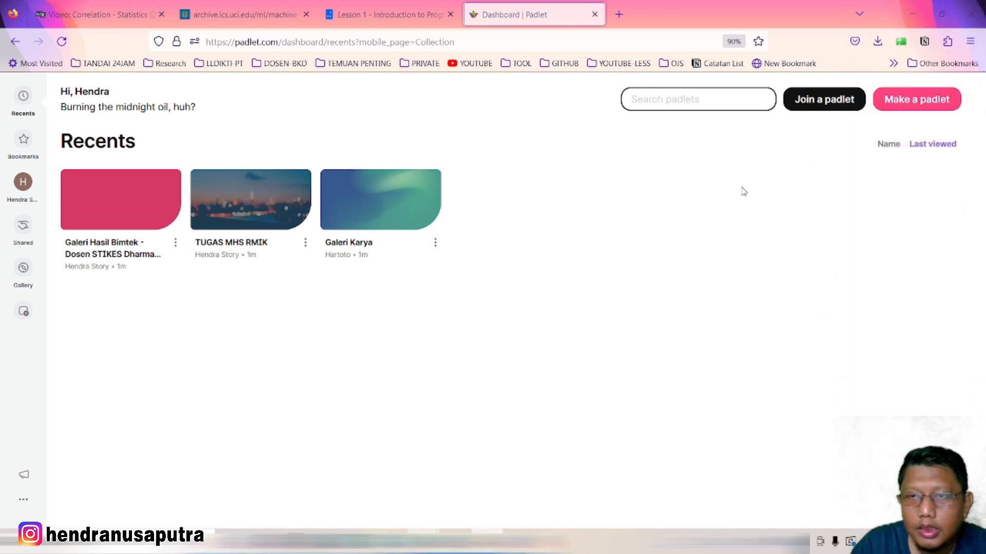
Start a new padlet and preview the Wall and 'Wall with sections (Shelf)' formats
click(920, 105)
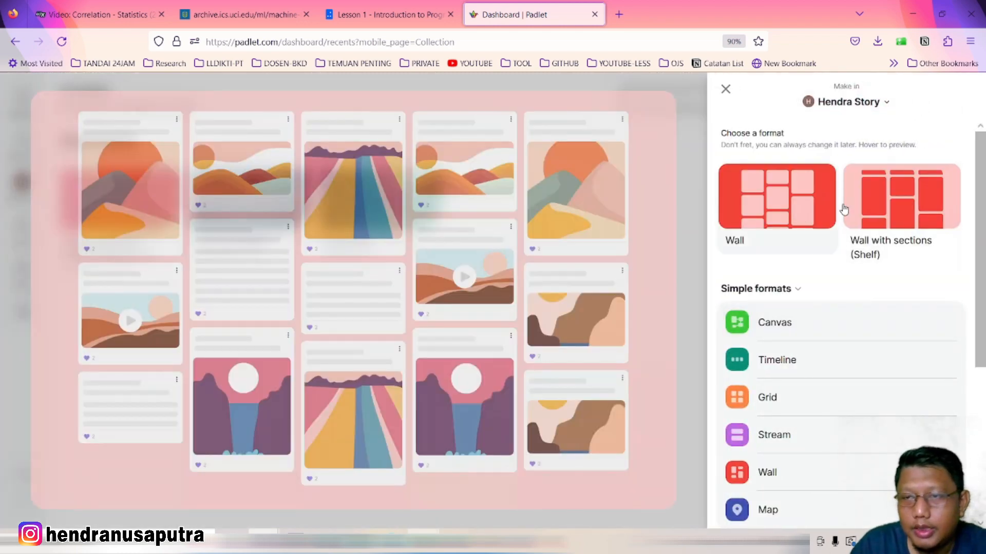
mouse_move(869, 209)
mouse_move(756, 204)
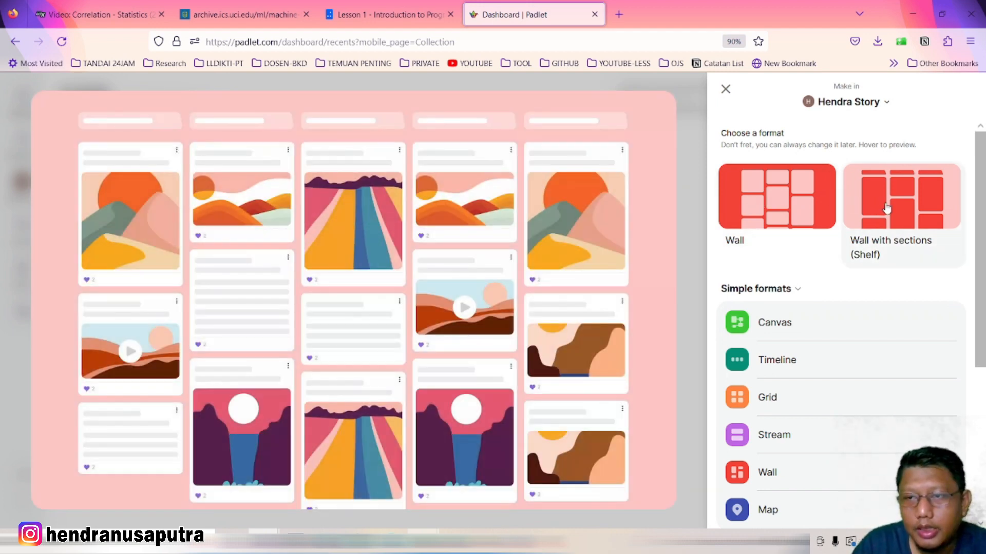
mouse_move(789, 211)
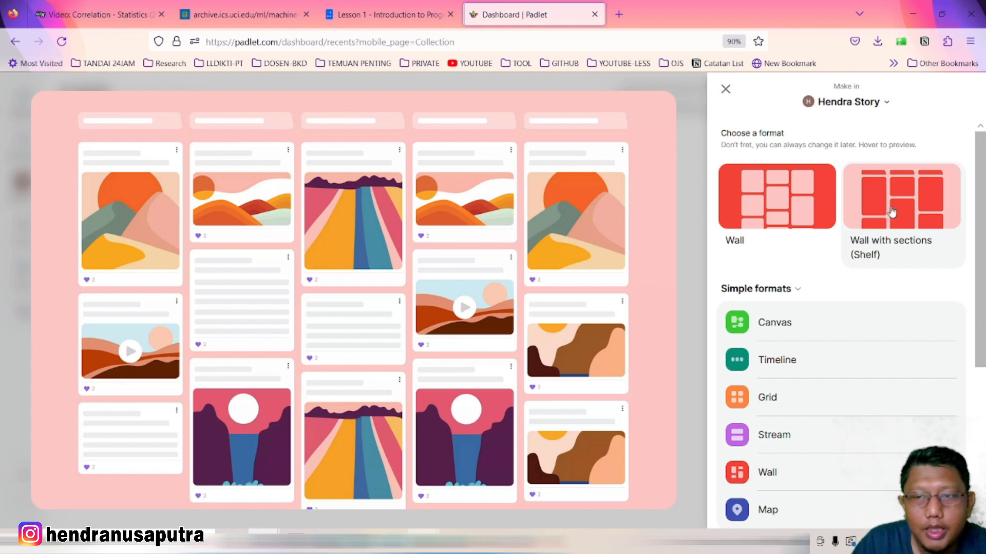
Create the new padlet in the 'Wall with sections (Shelf)' format
click(905, 202)
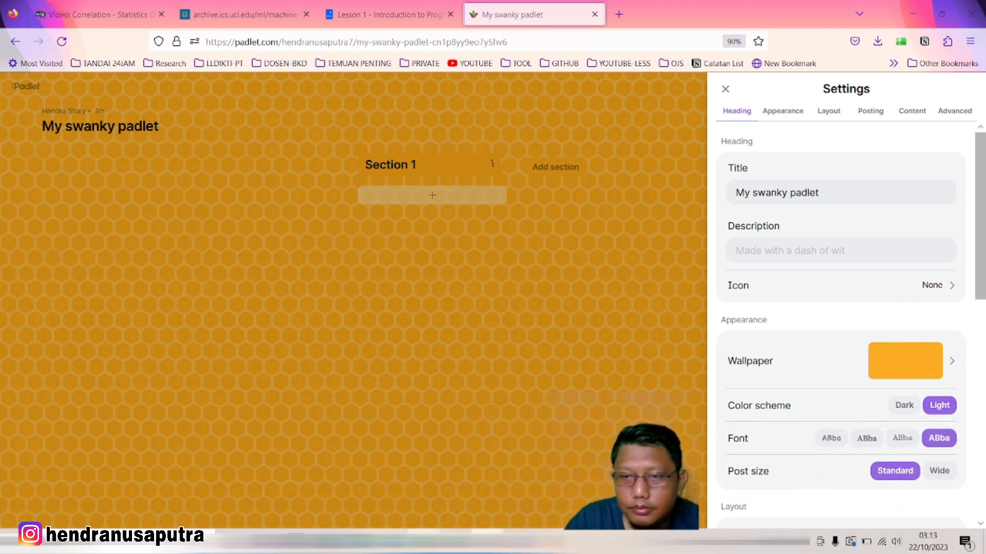
Try several wallpaper textures and save the red geometric wallpaper
click(951, 367)
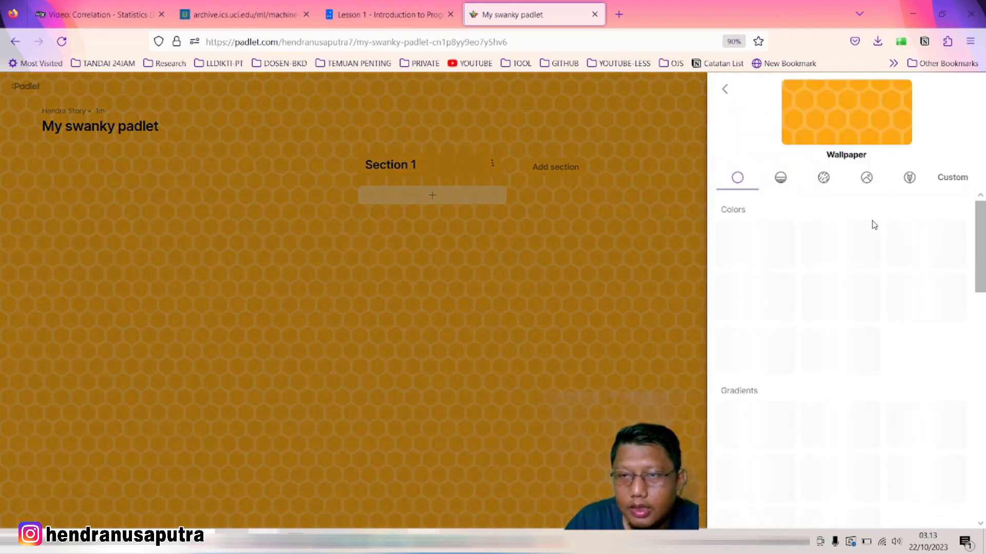
scroll(904, 326, down, 8)
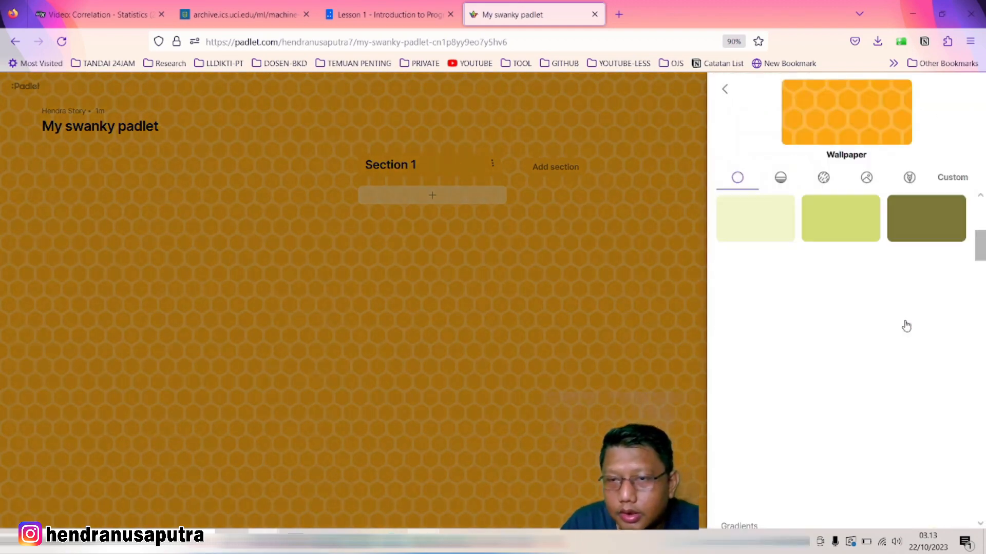
scroll(896, 331, down, 2)
scroll(836, 274, down, 2)
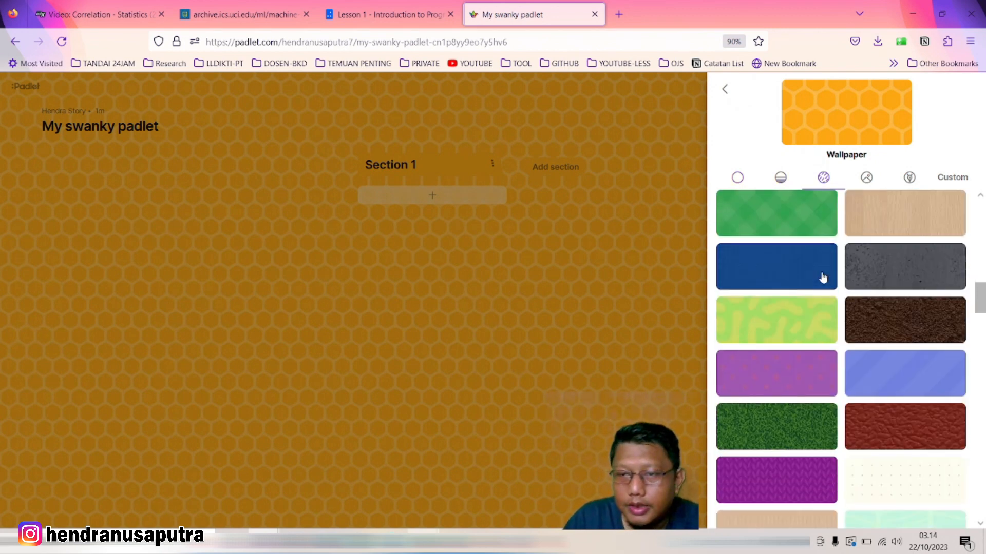
scroll(801, 264, down, 1)
click(782, 250)
click(893, 262)
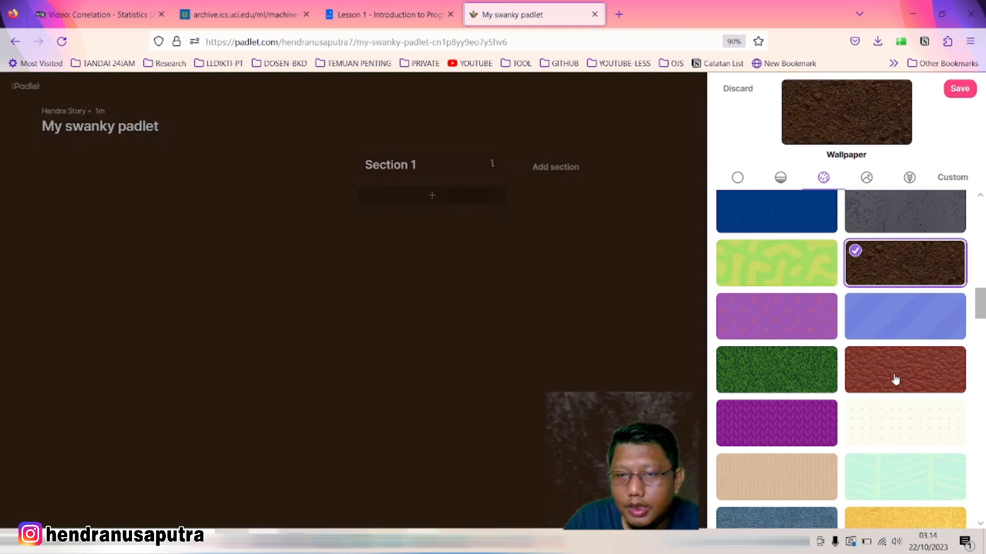
click(894, 378)
click(820, 377)
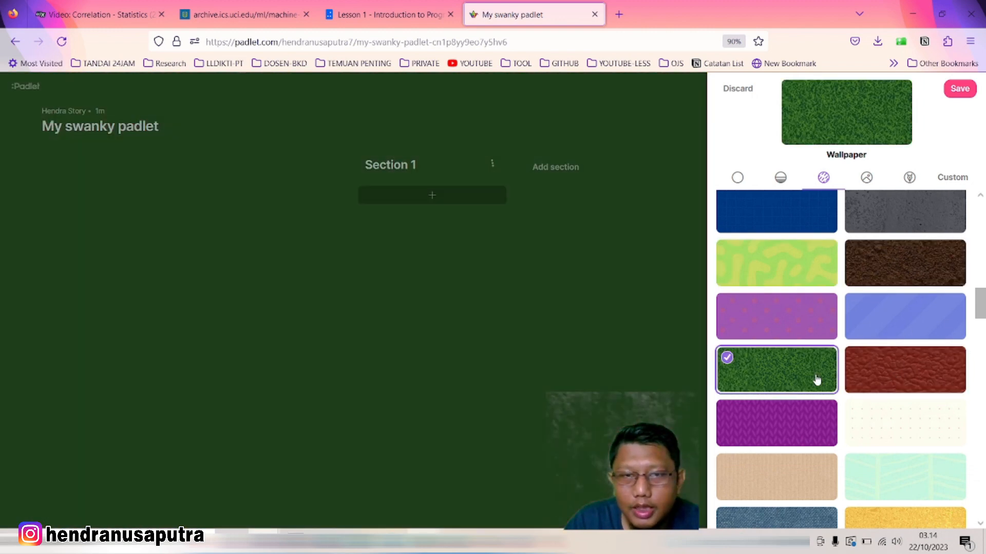
click(781, 421)
click(886, 478)
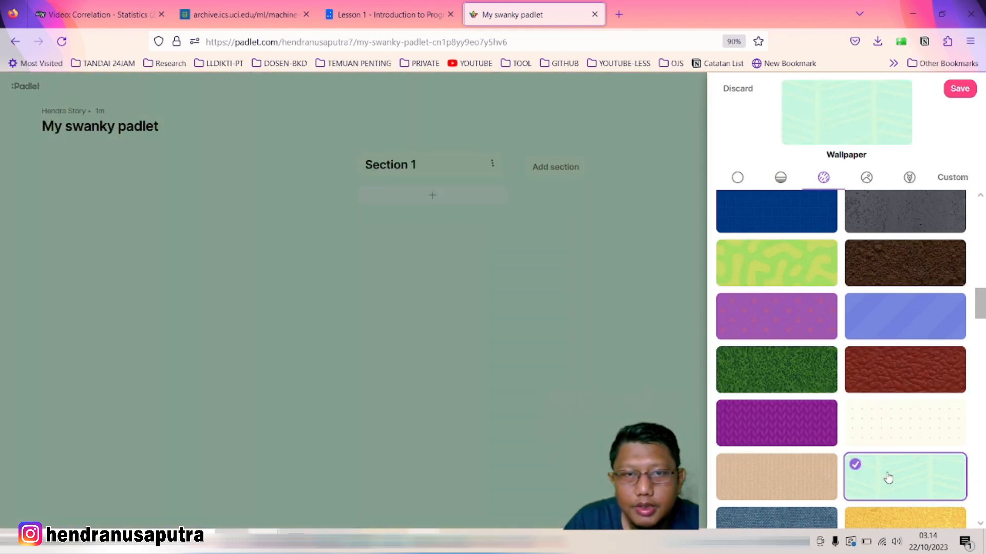
click(799, 478)
scroll(785, 401, down, 4)
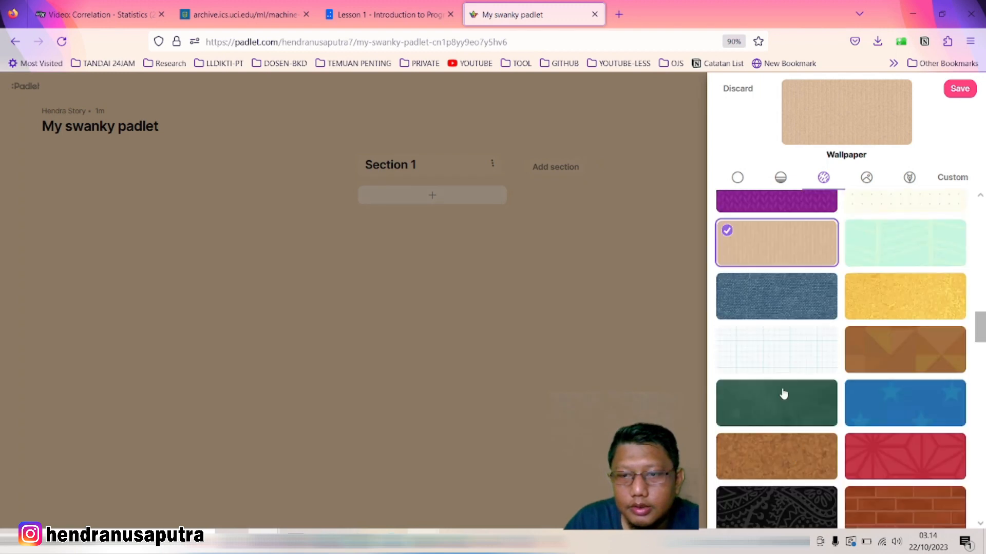
click(912, 307)
click(894, 464)
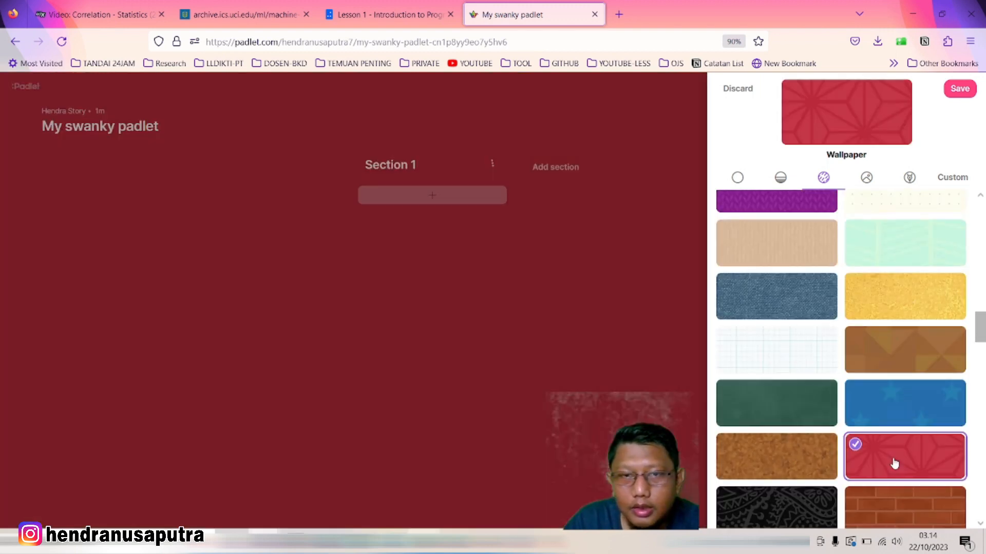
click(962, 90)
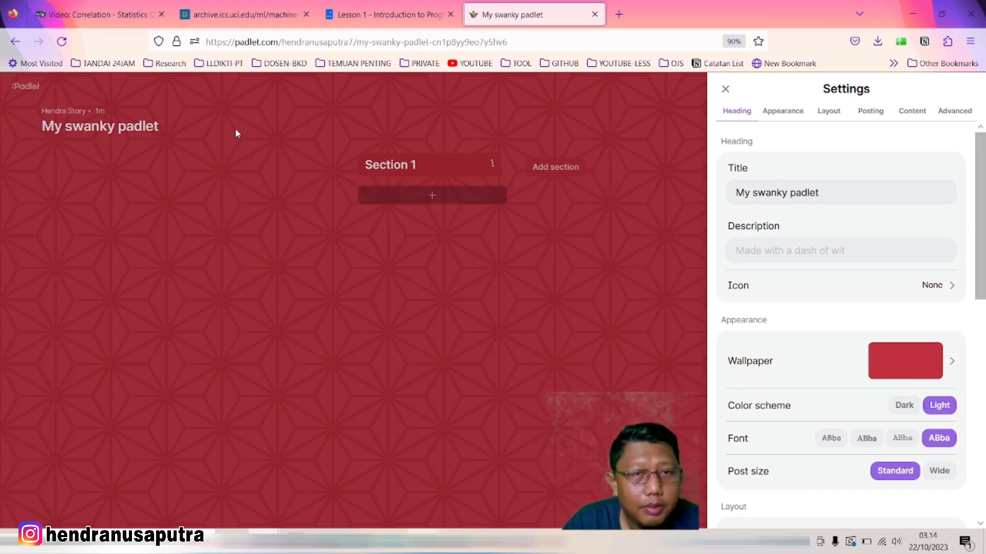
Retitle the board from 'My swanky padlet' to 'Penugasan Matakuliah Komputer'
click(818, 191)
drag(844, 194, 705, 194)
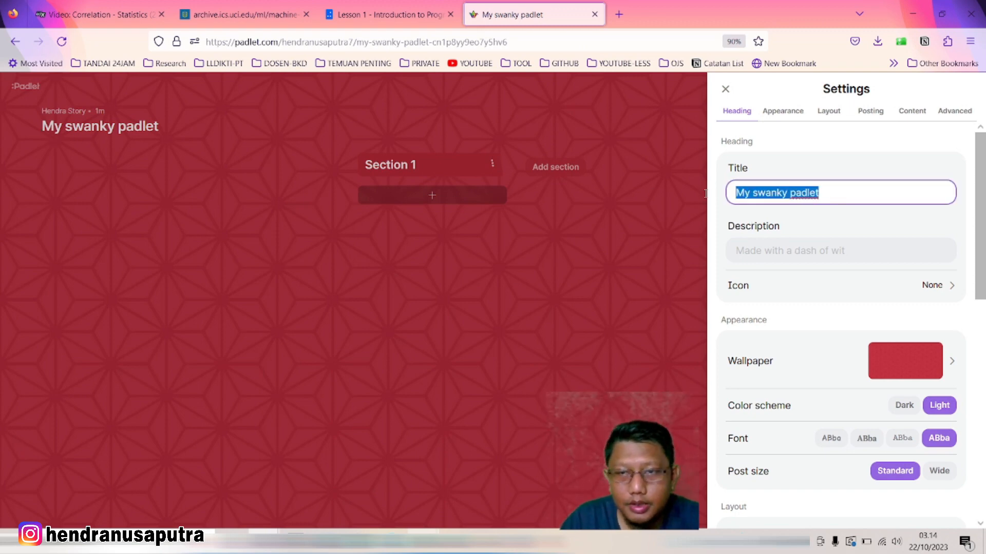
text(T)
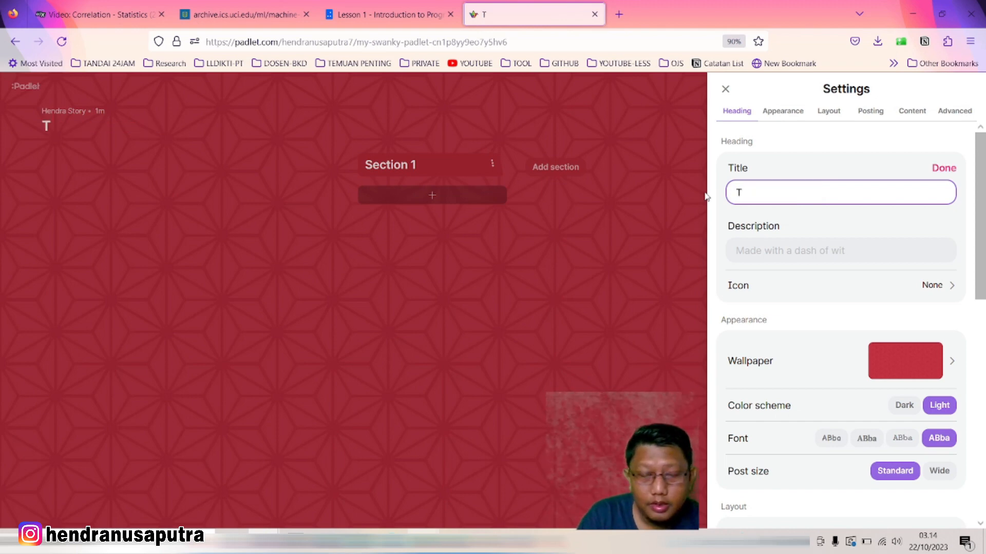
key(BackSpace)
text(Penuga)
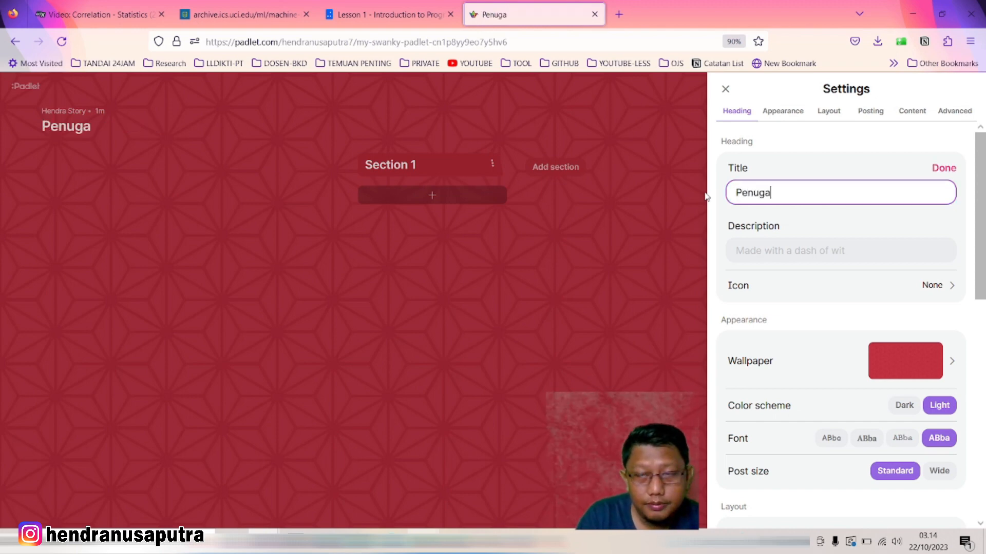
text(san )
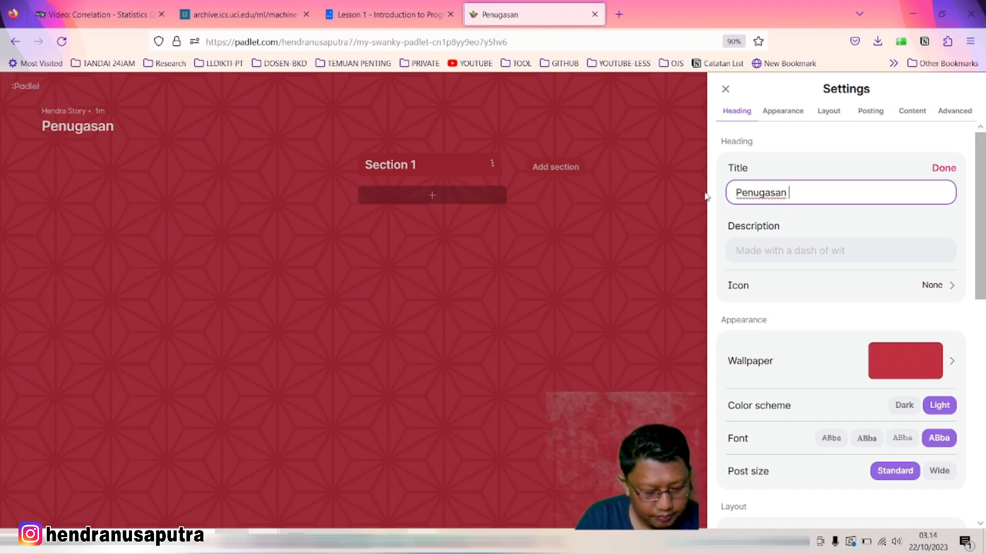
text(Matakul)
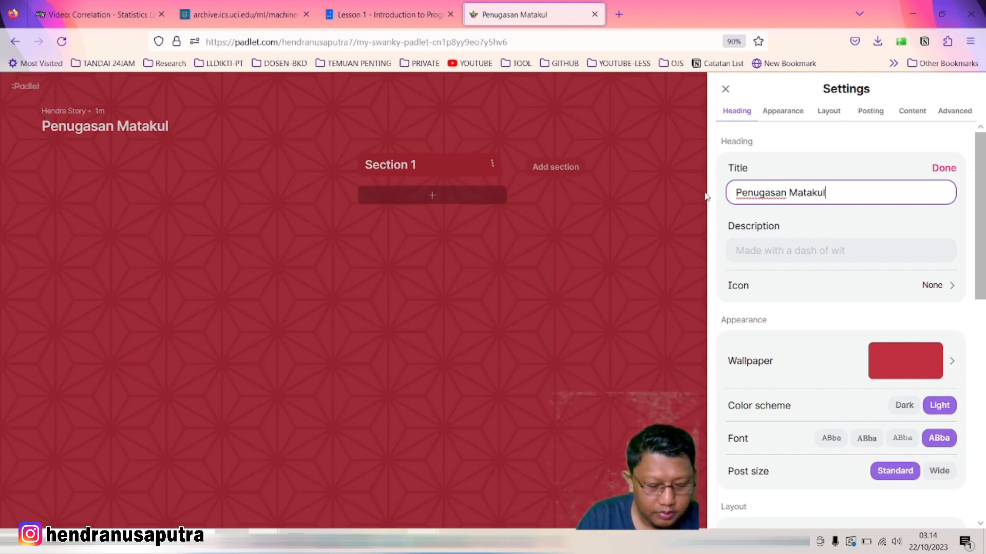
text(iah Komputer)
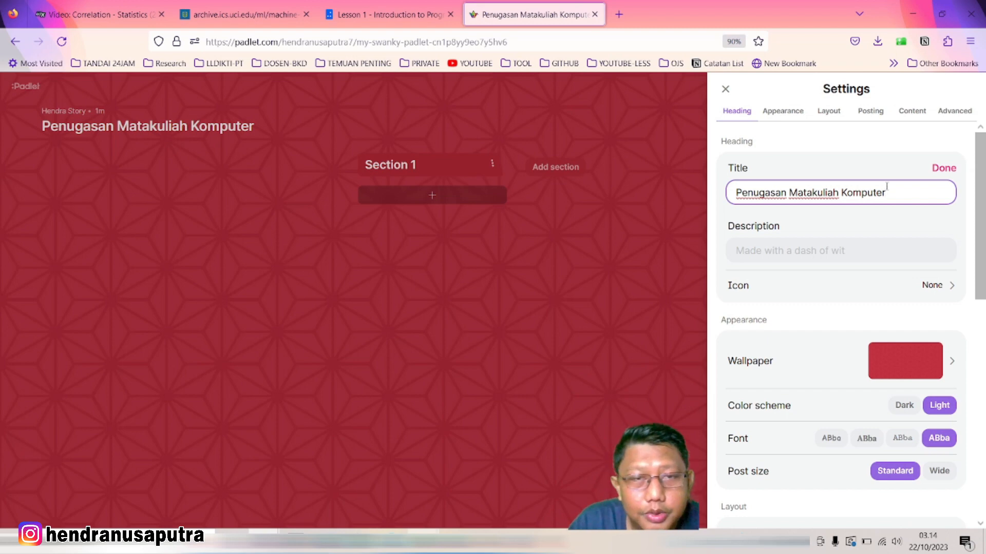
click(729, 253)
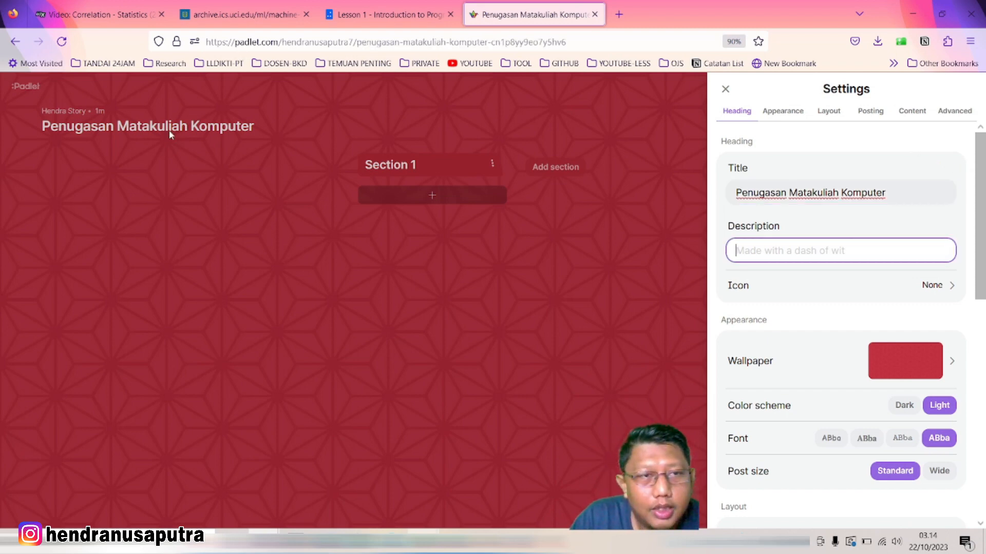
click(950, 291)
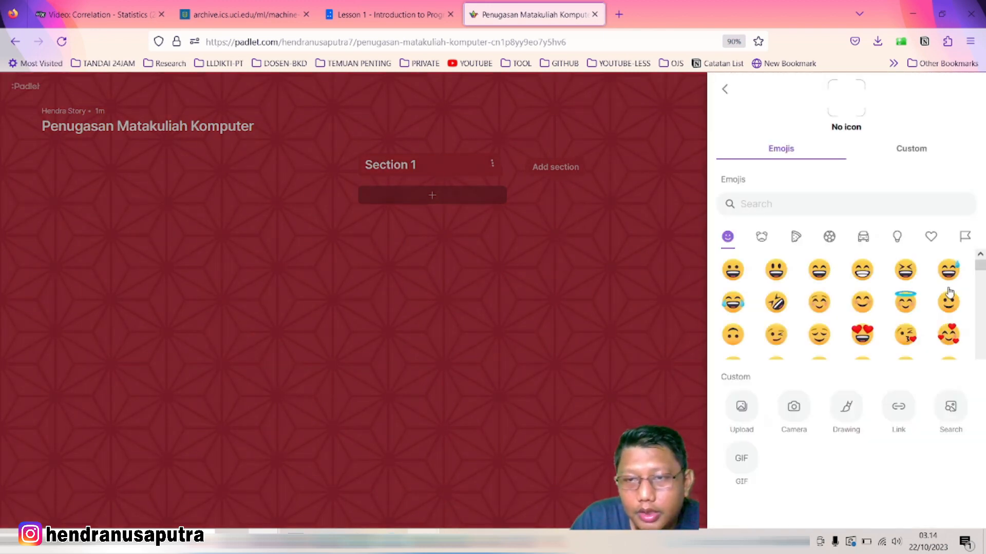
click(924, 149)
click(779, 149)
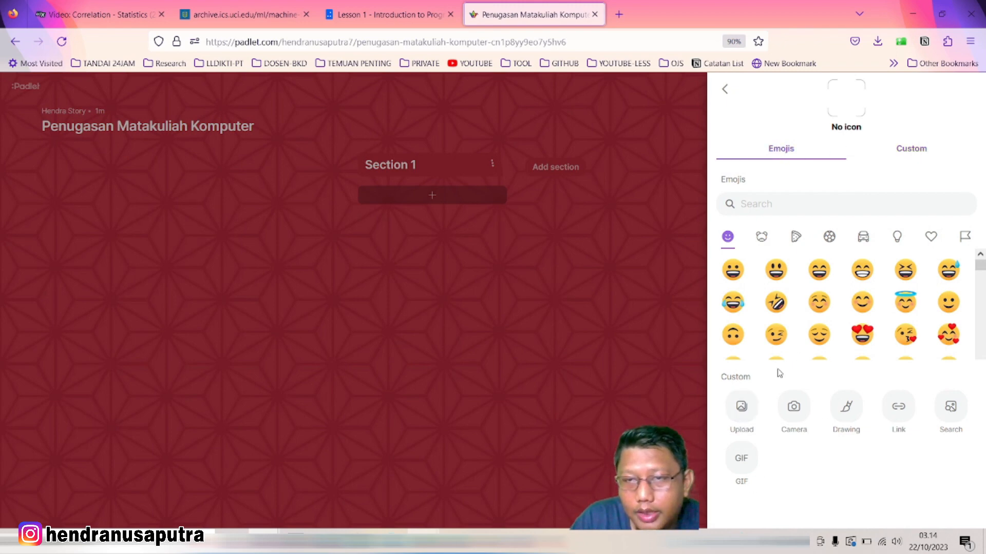
click(724, 88)
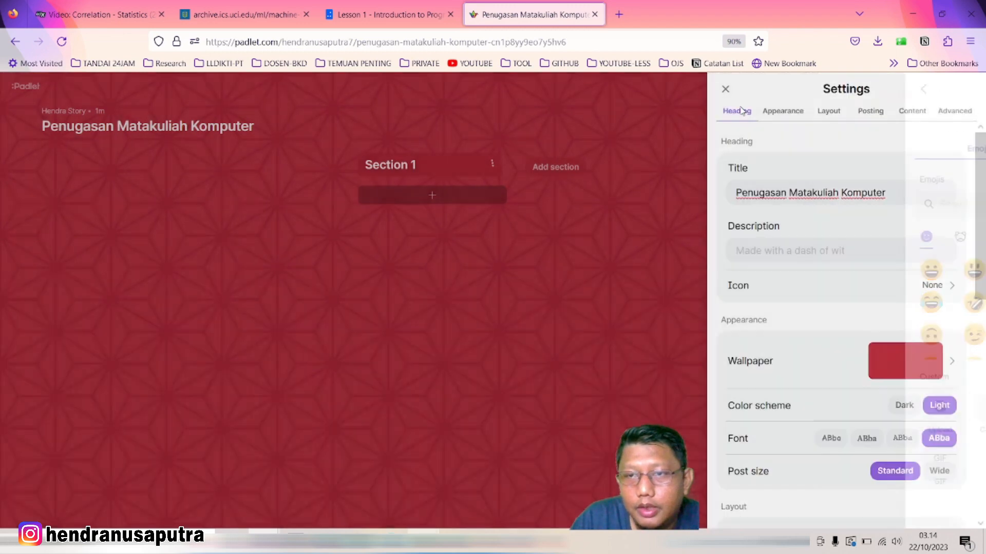
scroll(851, 326, down, 1)
scroll(842, 338, down, 3)
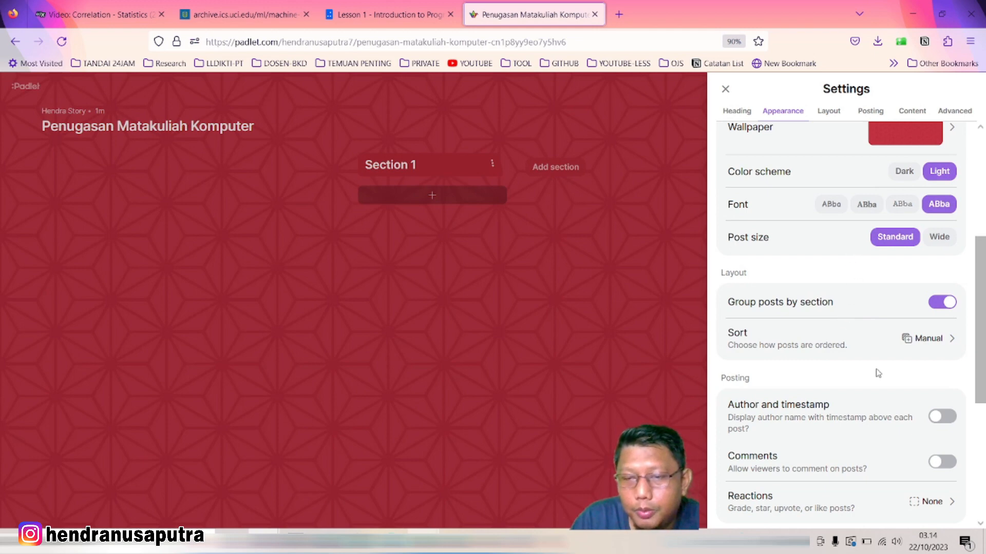
scroll(862, 364, down, 3)
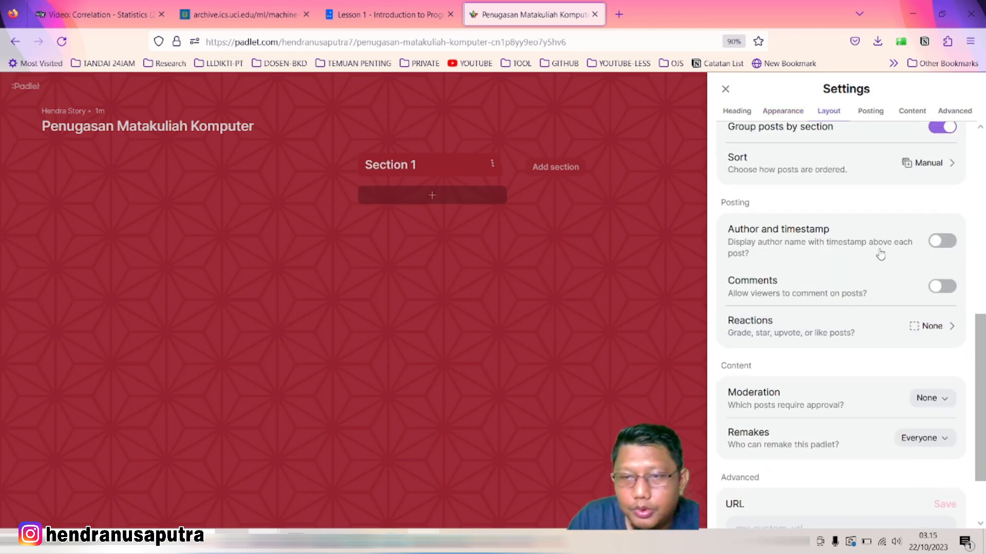
scroll(883, 324, down, 2)
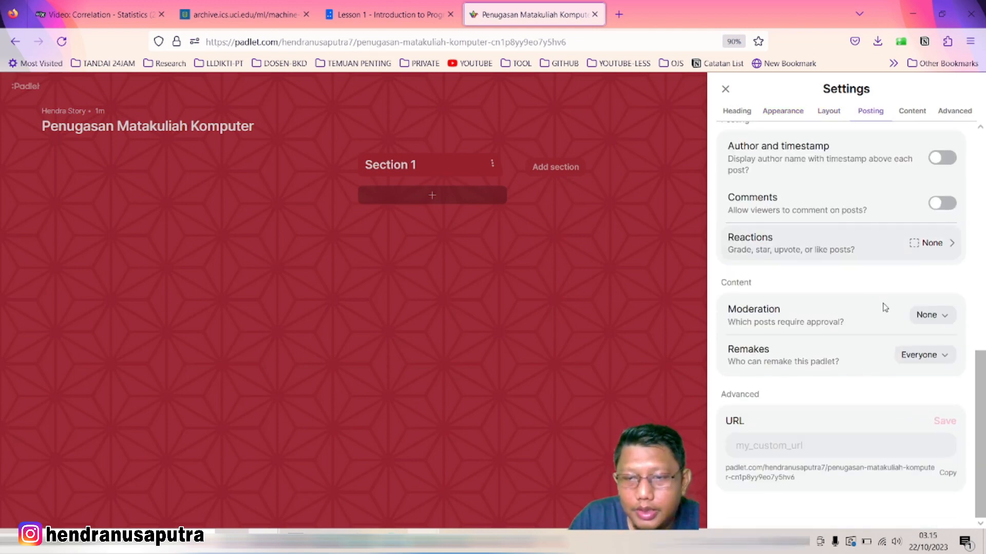
scroll(862, 205, up, 6)
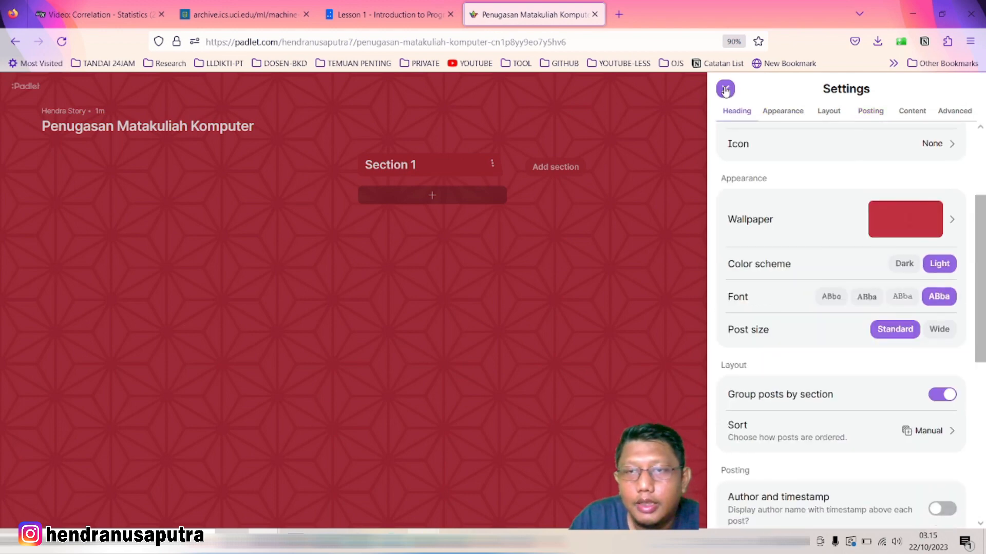
Close the Settings panel to reveal the board with its Section 1 column
click(725, 89)
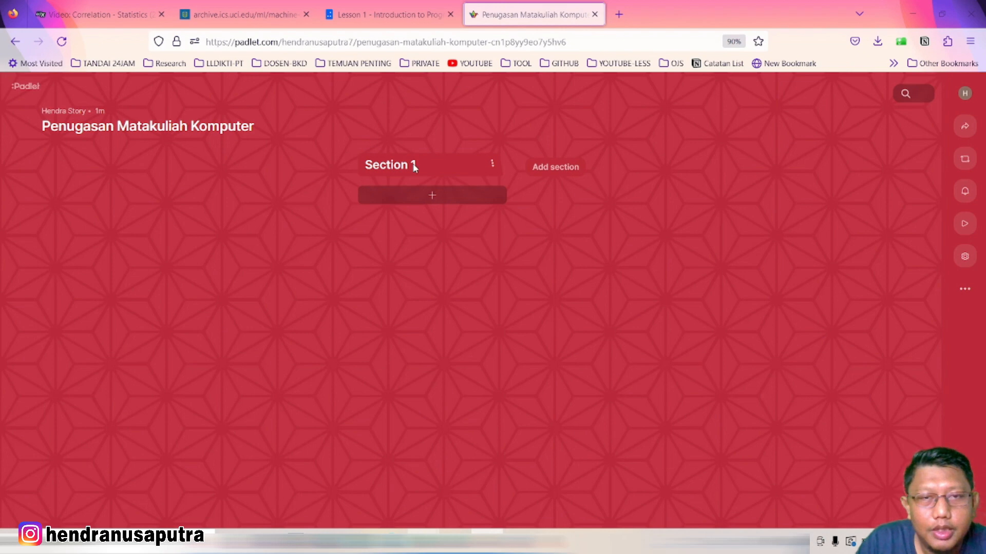
Rename Section 1 to 'Tugas1-pertemuan1' from its section menu
click(492, 164)
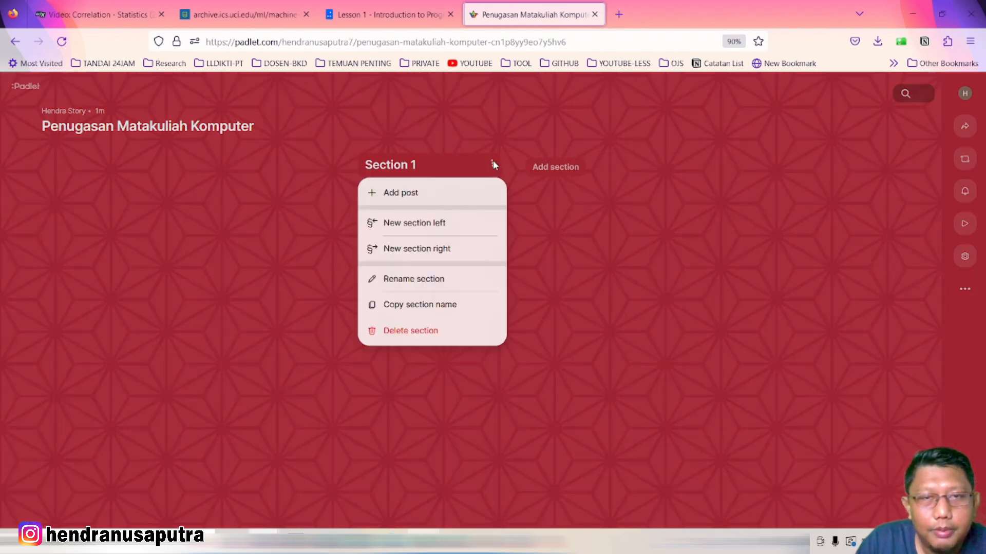
click(437, 282)
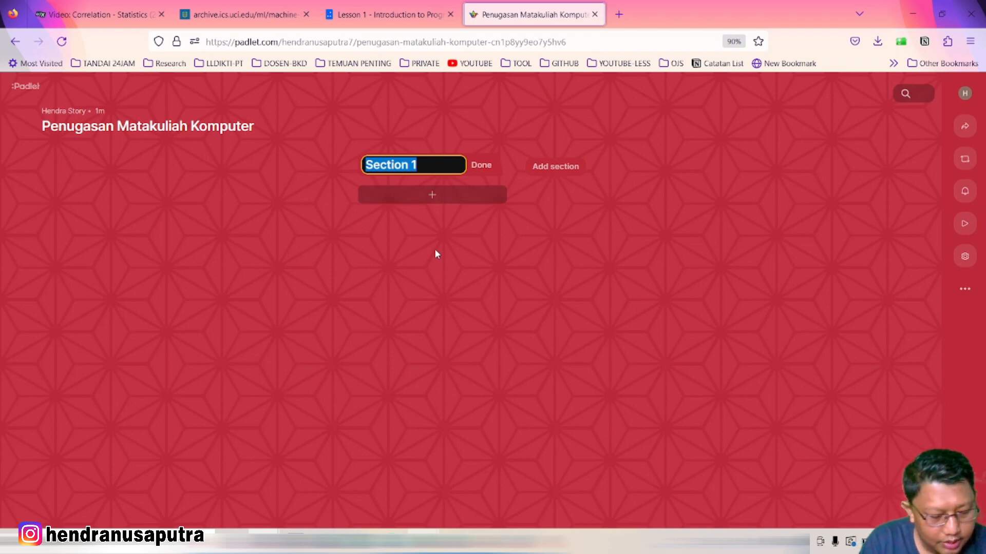
text(T)
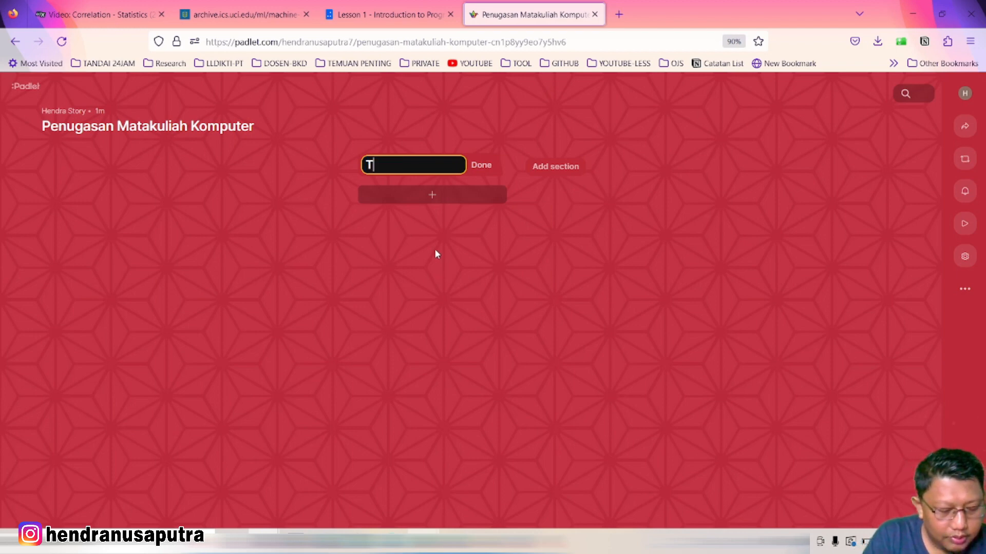
text(ugas1-)
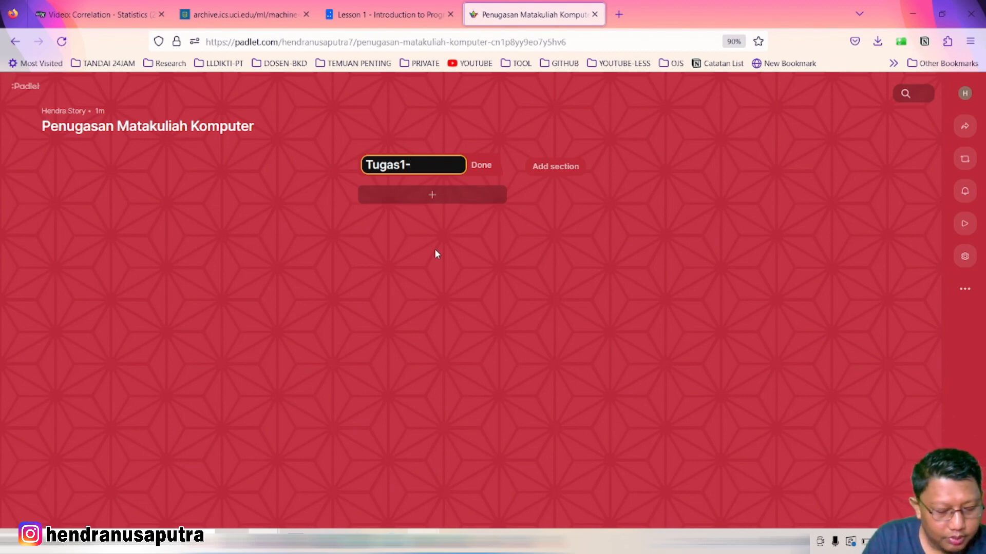
text(pertemuan1)
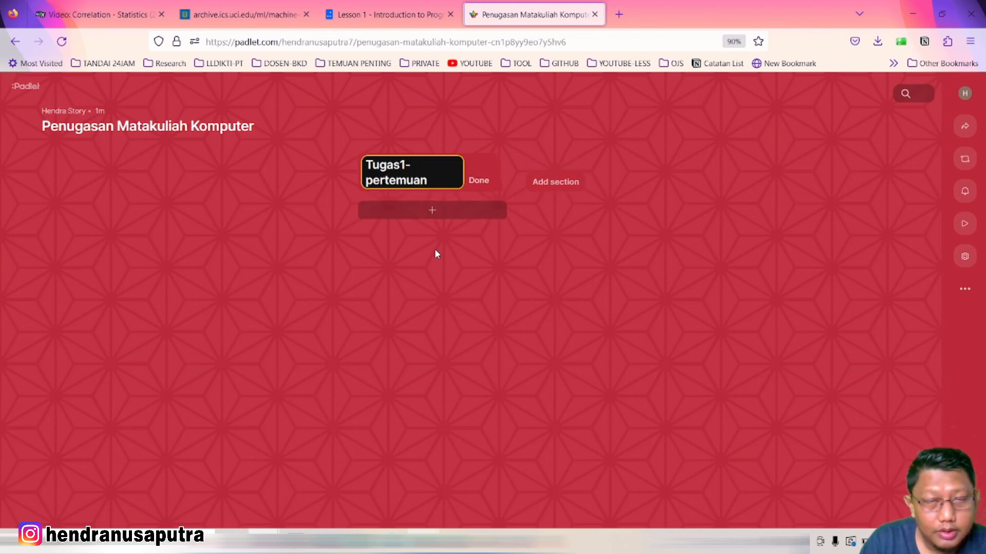
click(474, 180)
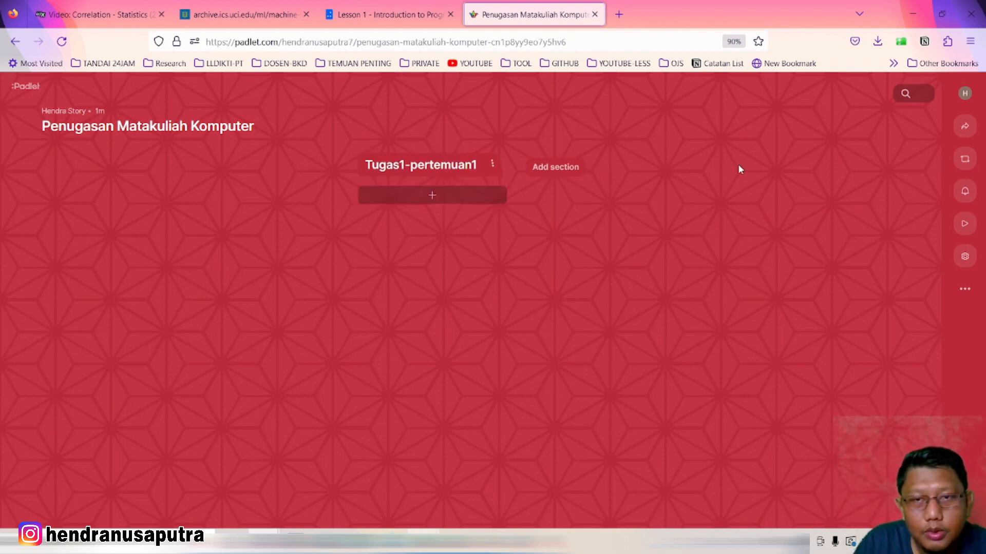
Add a second section named 'Tugas2-Pertemuan-3' beside Tugas1-pertemuan1
click(564, 168)
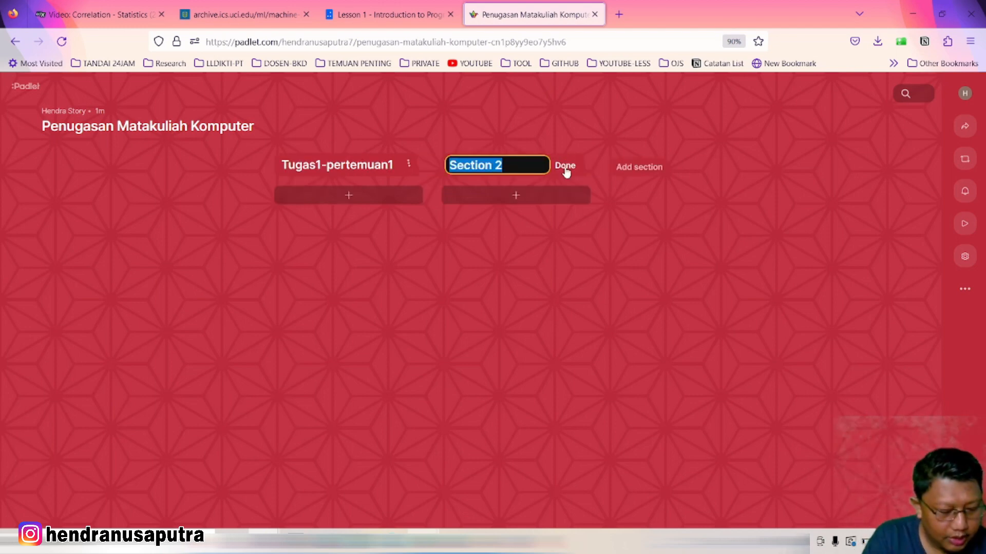
text(Tugas2)
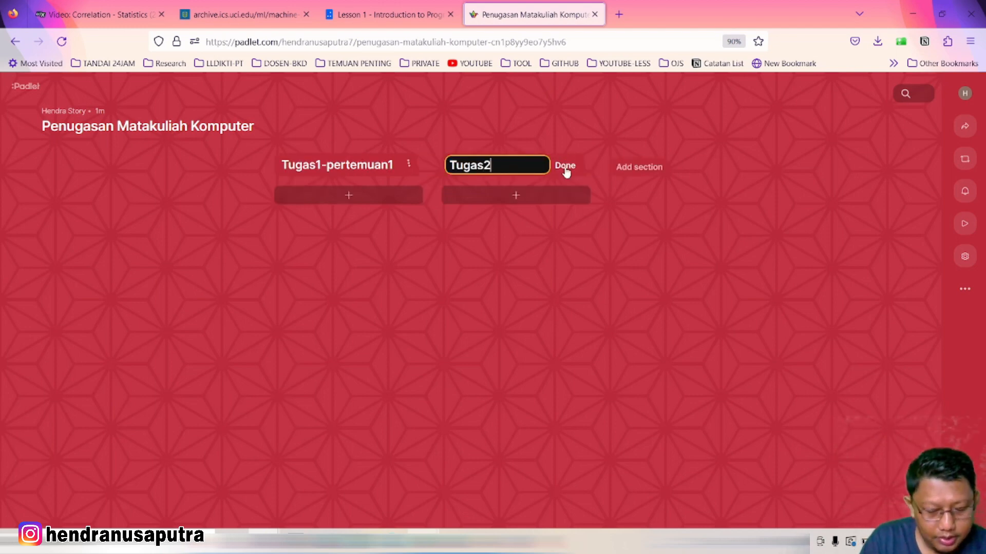
text(-Pertemu)
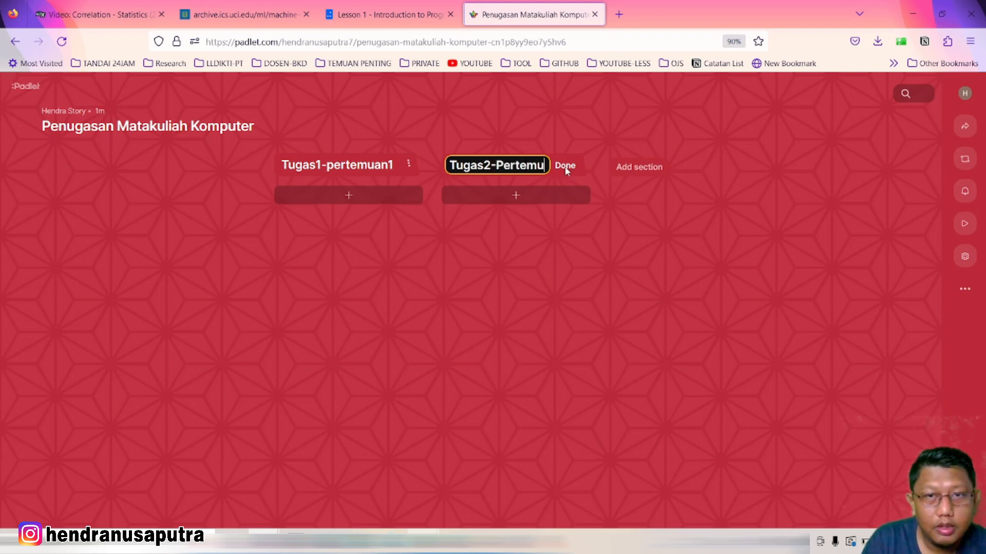
text(an-3)
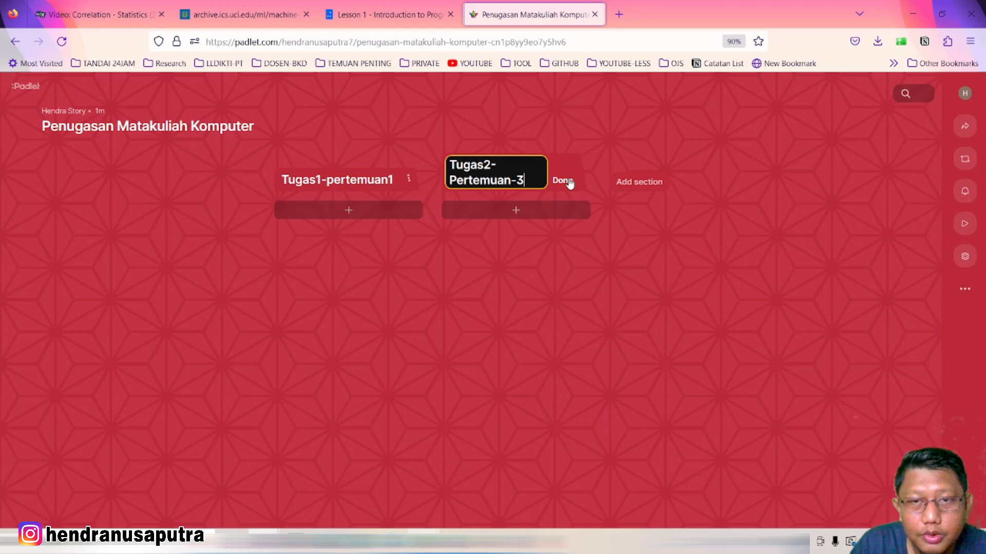
click(564, 181)
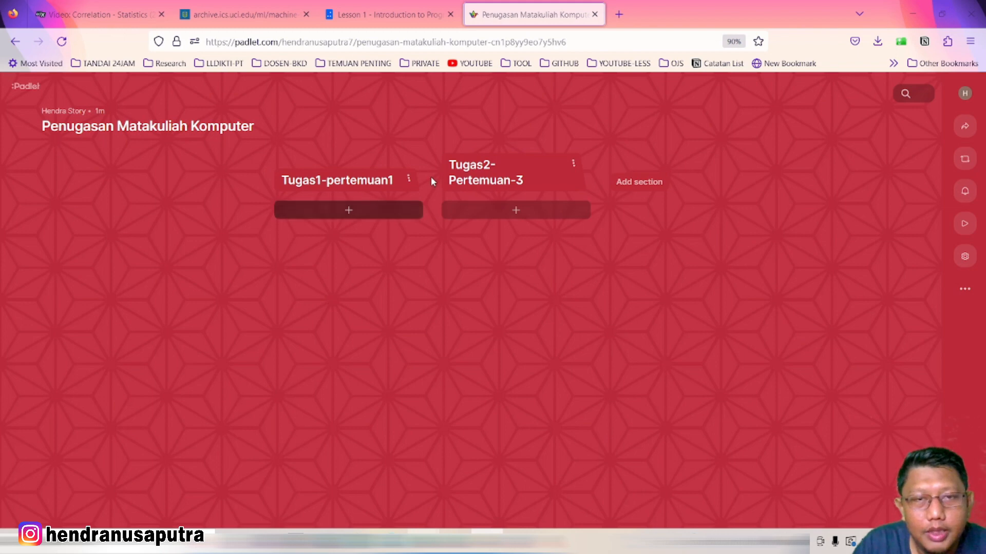
Look through the Tugas1-pertemuan1 and Tugas2-Pertemuan-3 section options without changing anything
click(409, 180)
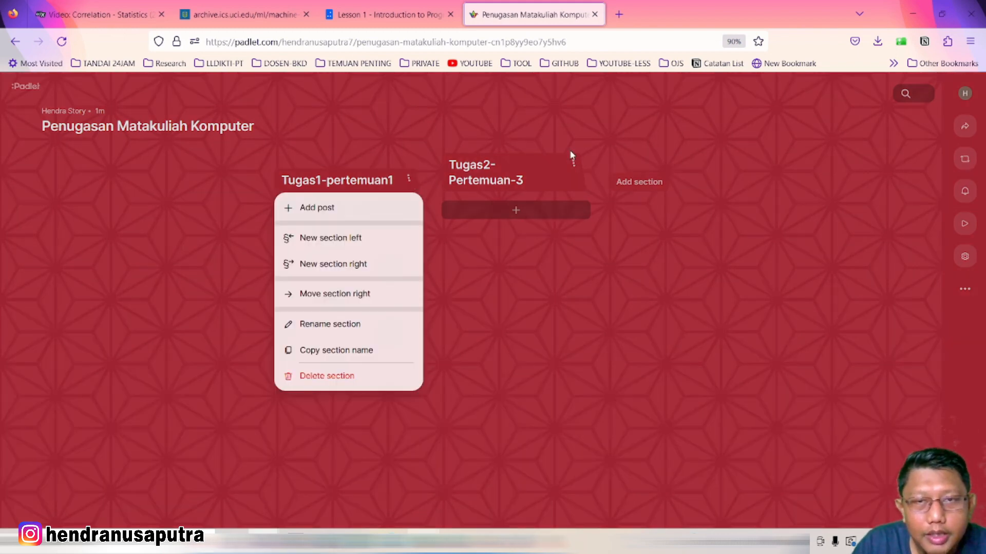
click(574, 164)
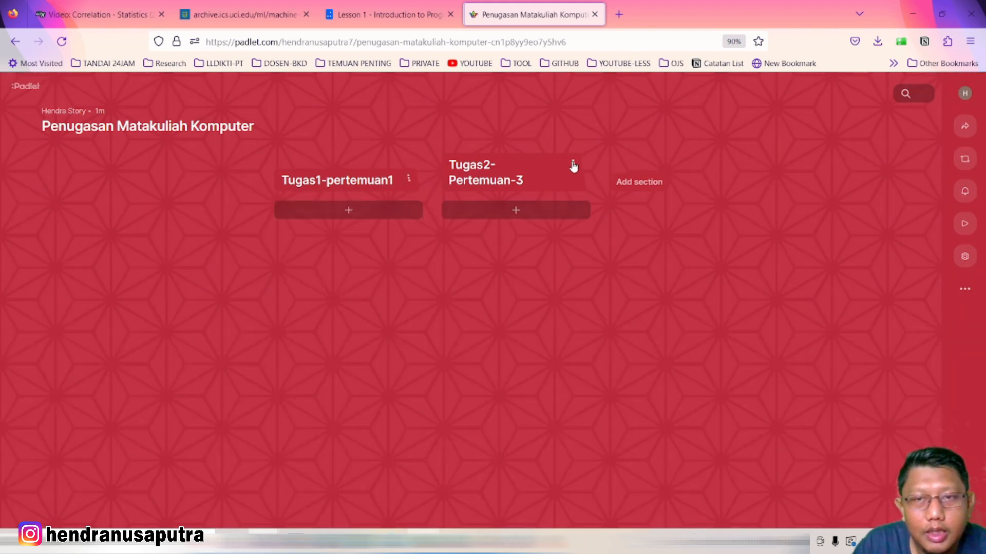
click(573, 164)
click(571, 130)
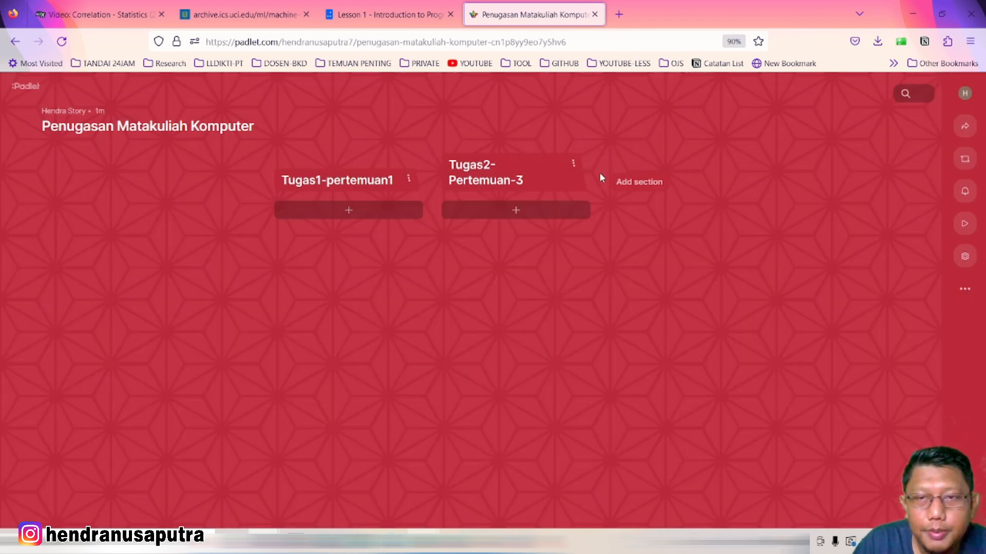
Start a new post in Tugas1-pertemuan1, discard it, and start a fresh blank one
click(349, 214)
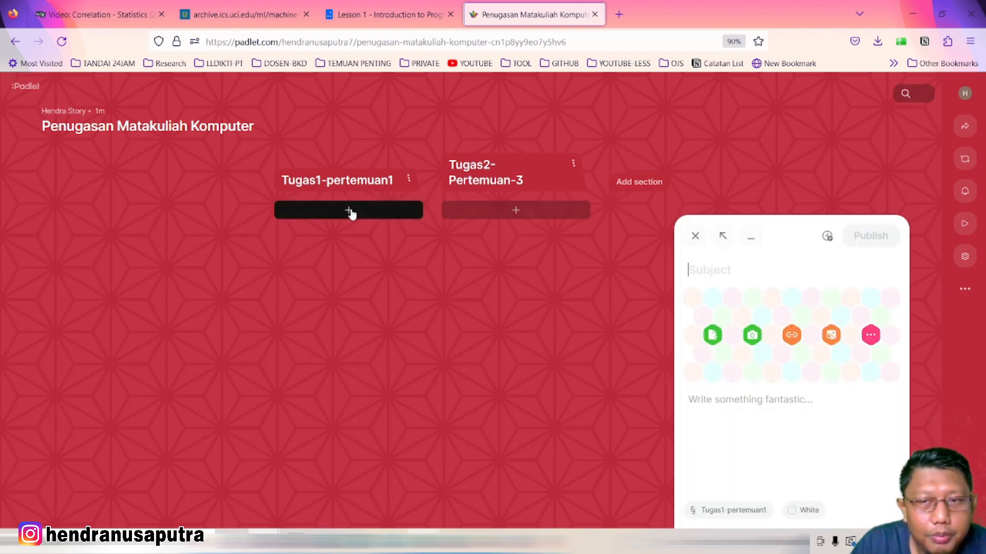
click(695, 237)
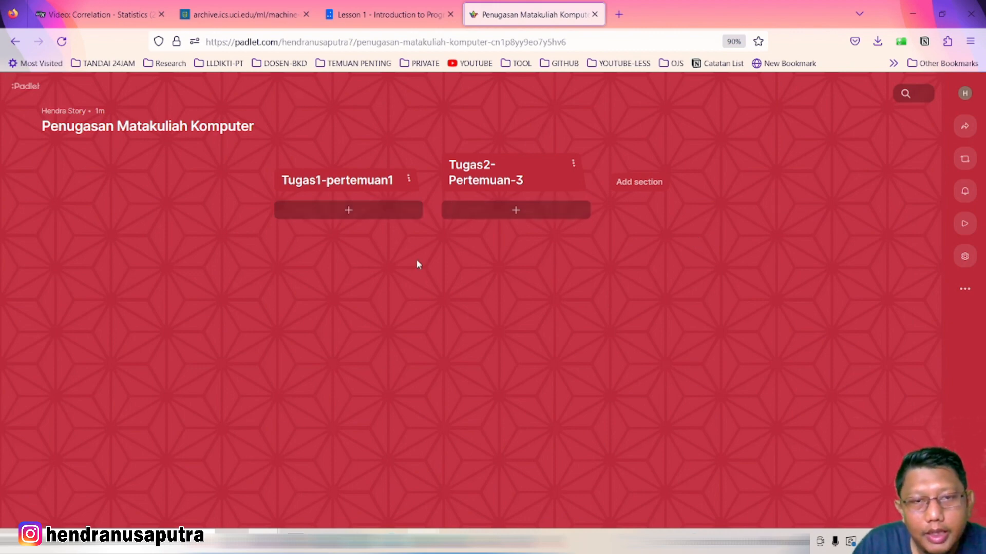
click(347, 214)
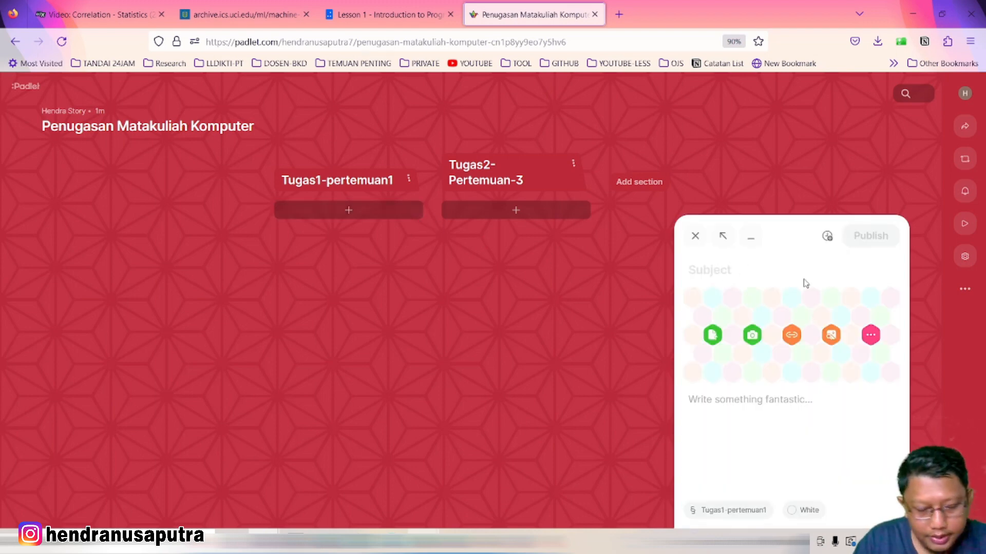
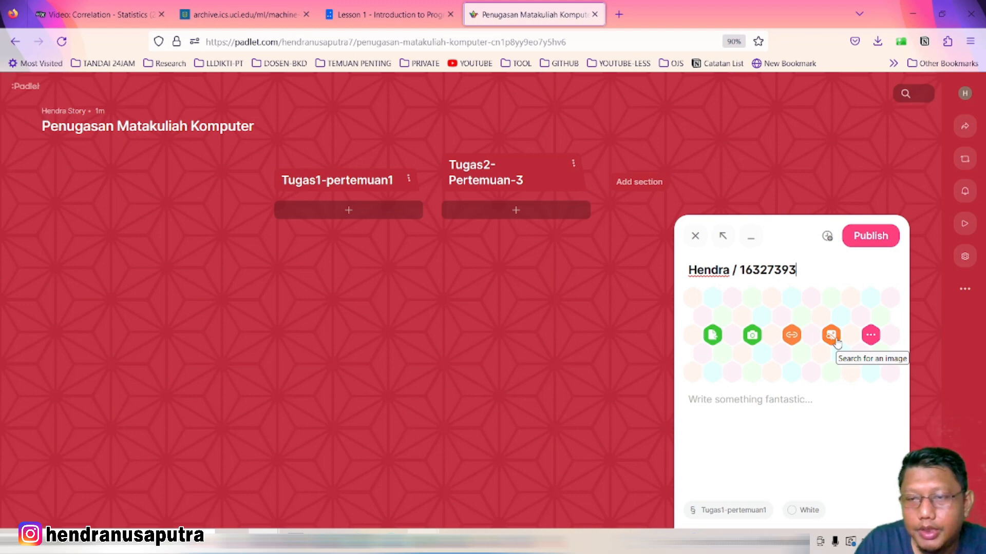
Enter the student's name and ID number as the post subject, and glance at attachment types
click(871, 336)
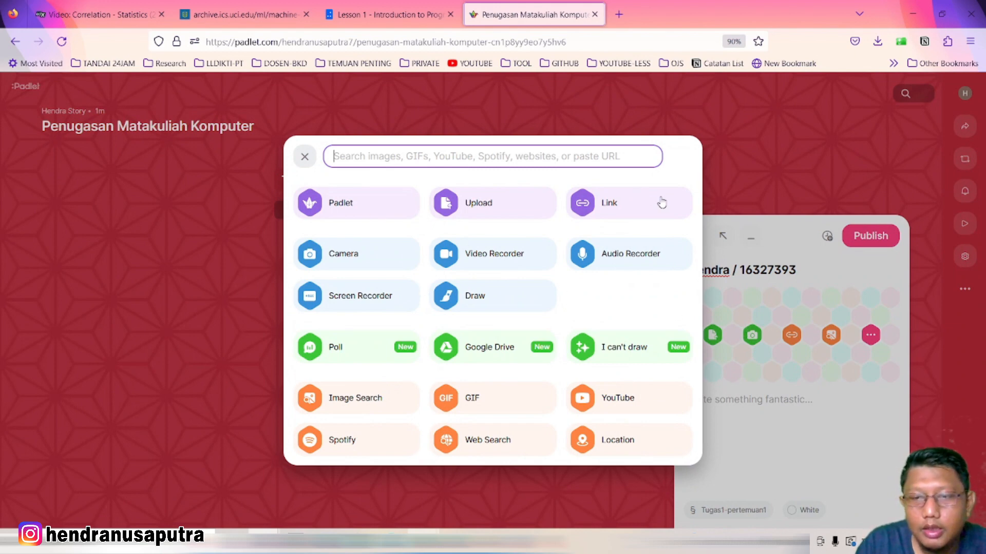
click(304, 157)
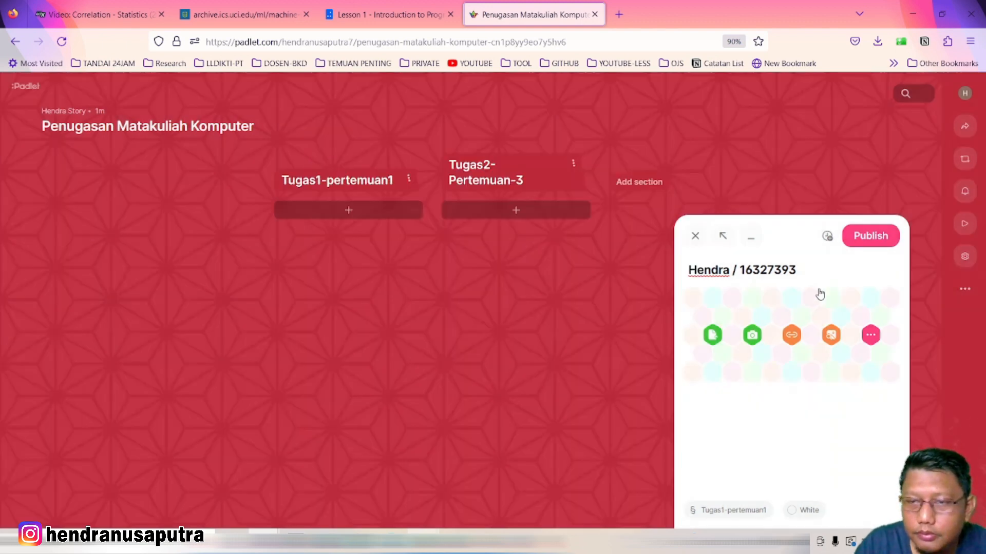
Upload the reading-room PNG from the Downloads folder as the post's attachment
click(714, 343)
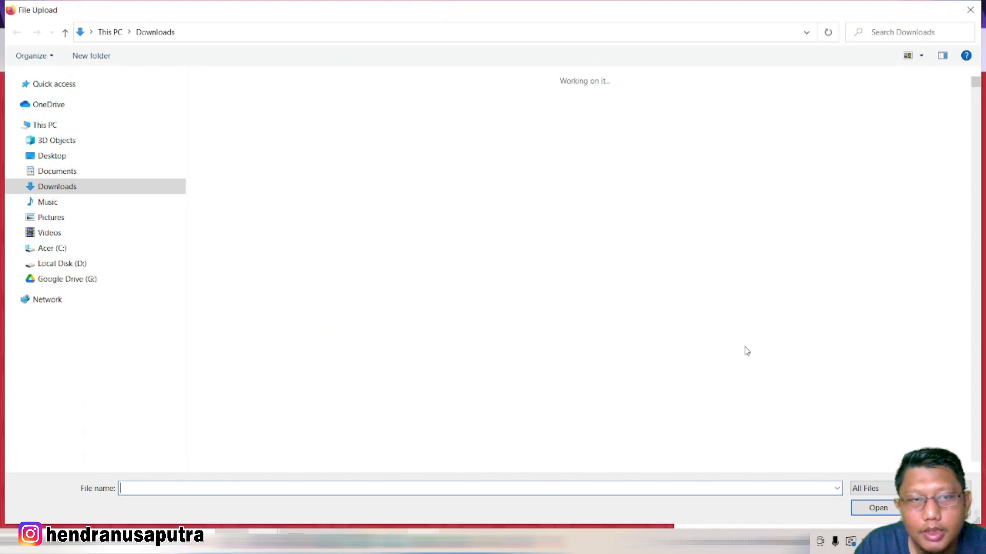
scroll(486, 268, down, 10)
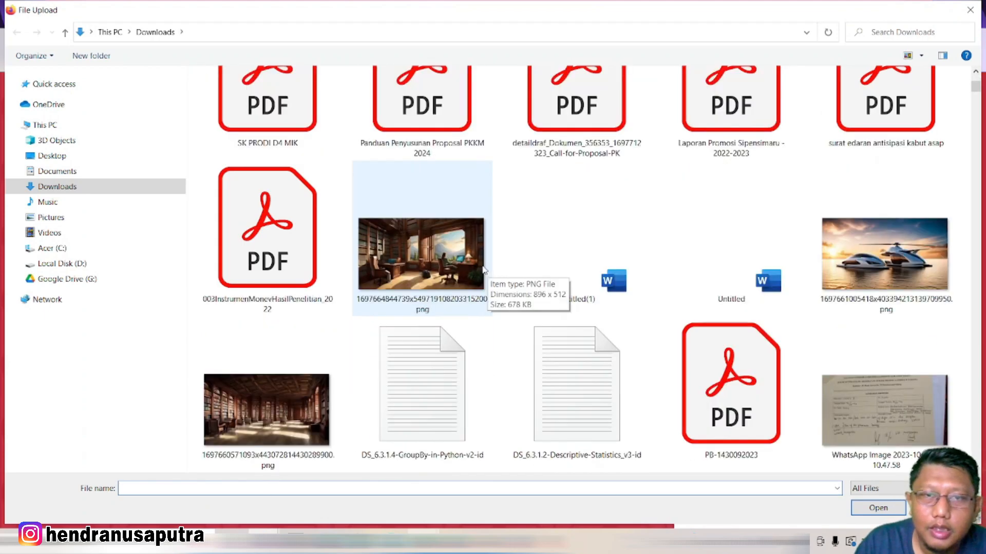
scroll(483, 268, up, 1)
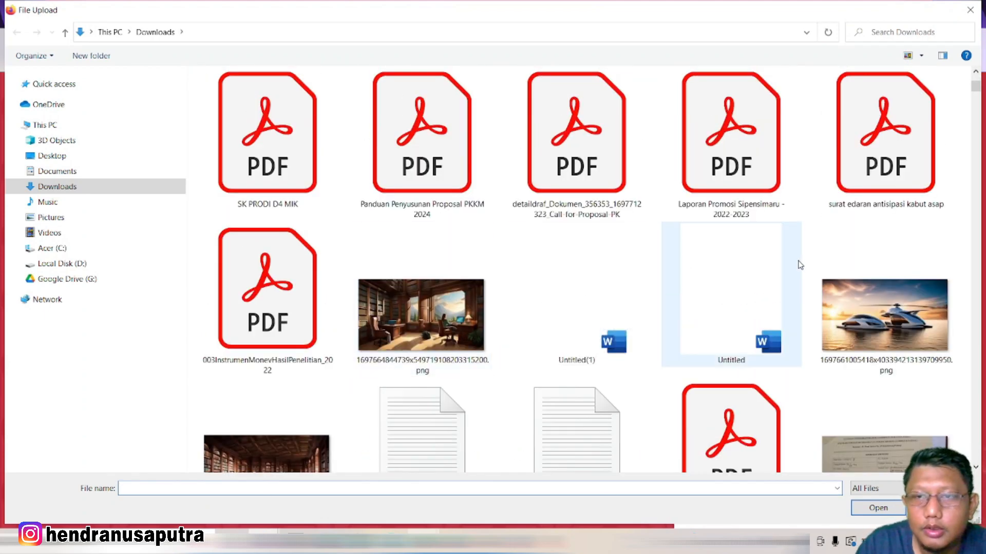
scroll(620, 286, down, 1)
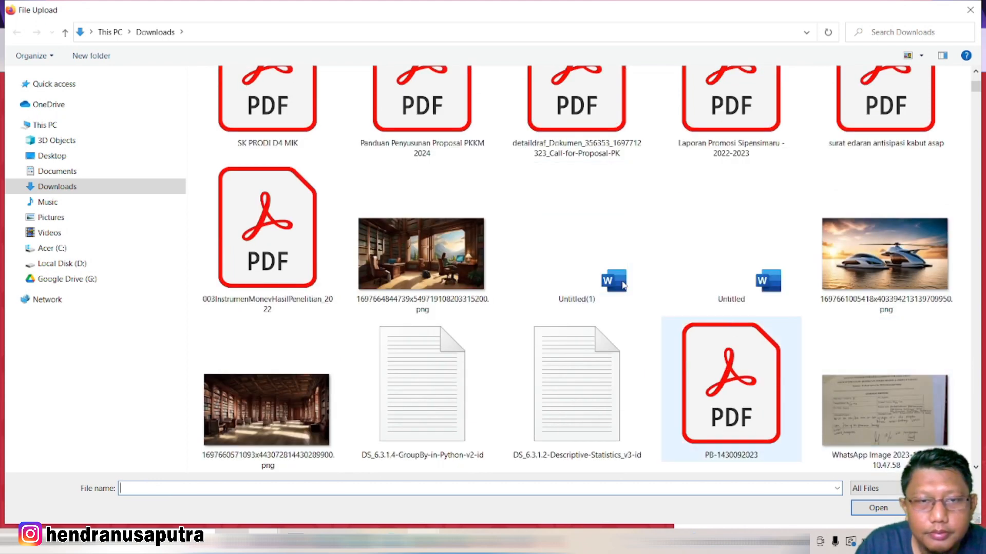
double_click(417, 252)
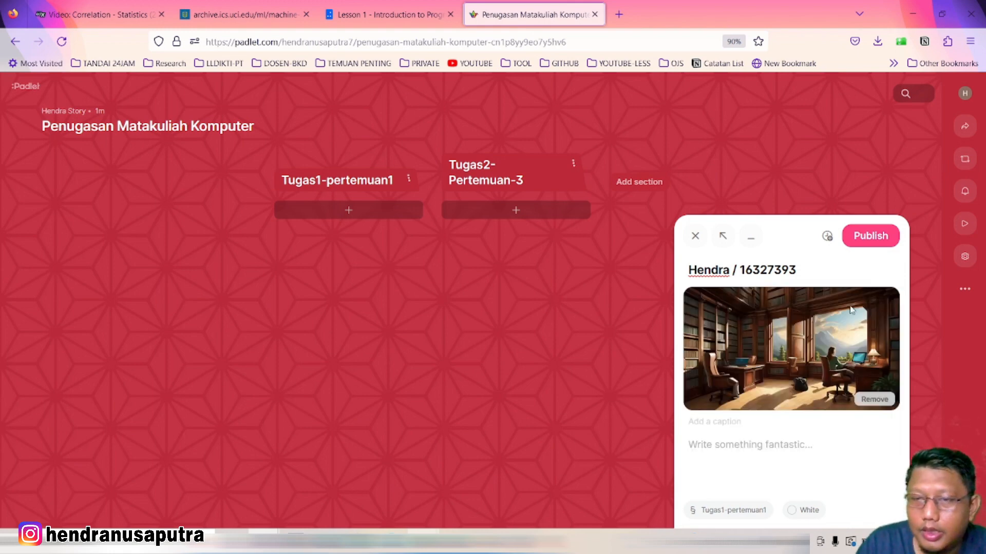
Caption the image 'gambar ini adalah sebuah ruangan baca' and publish the post
click(710, 441)
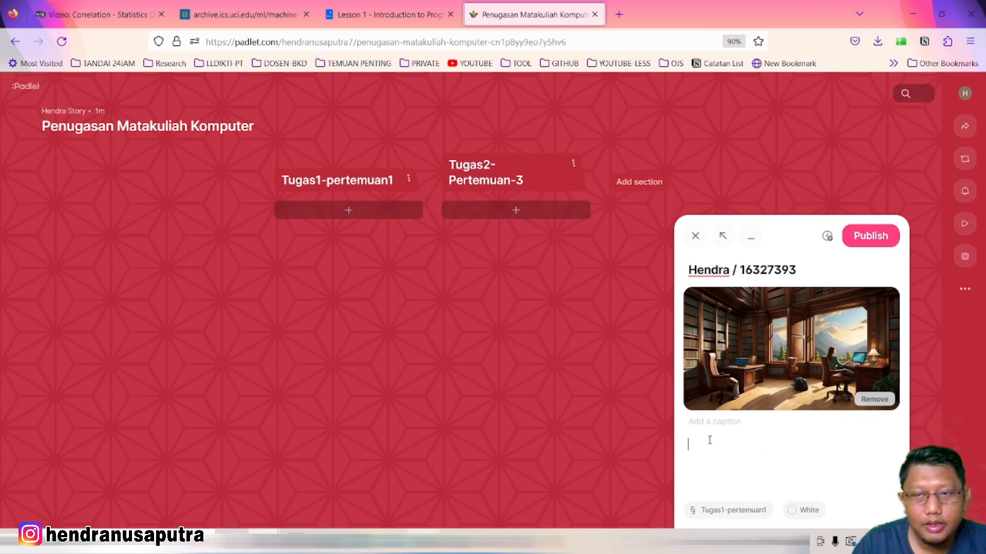
text(gam)
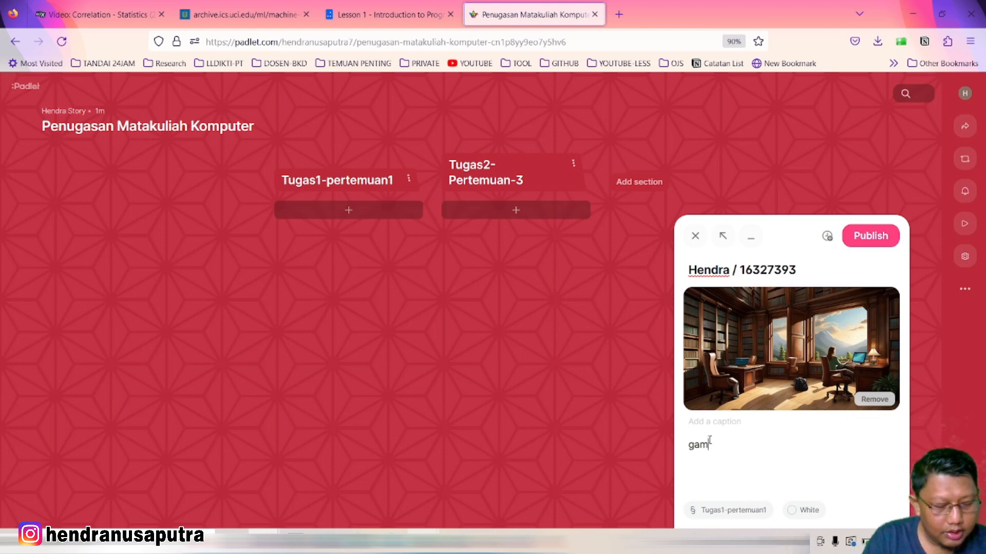
text(bar i)
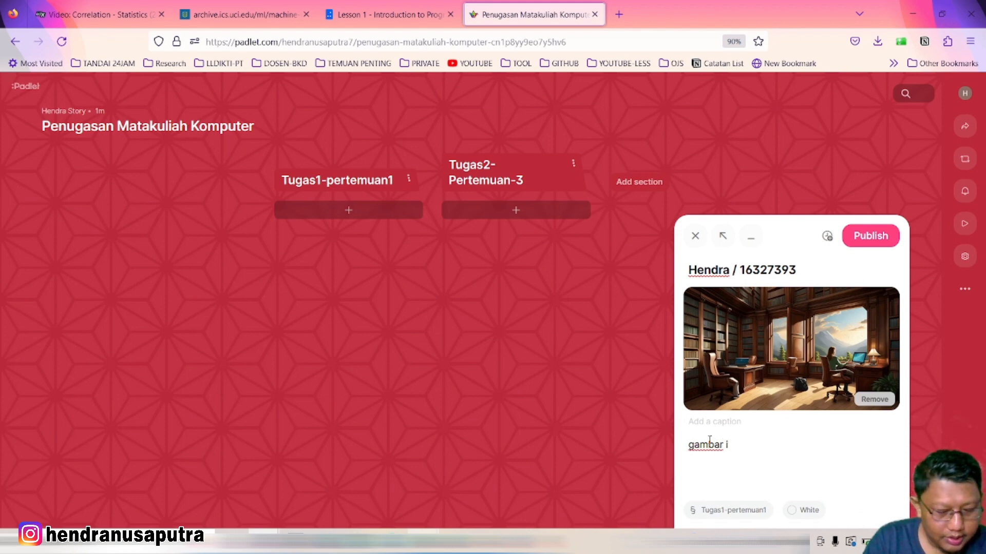
text(bni adala)
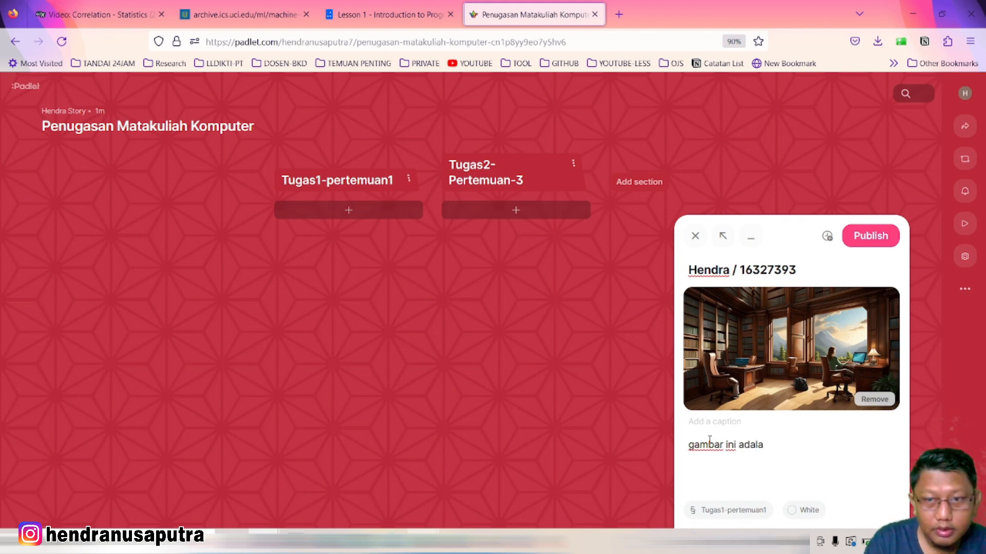
text(h )
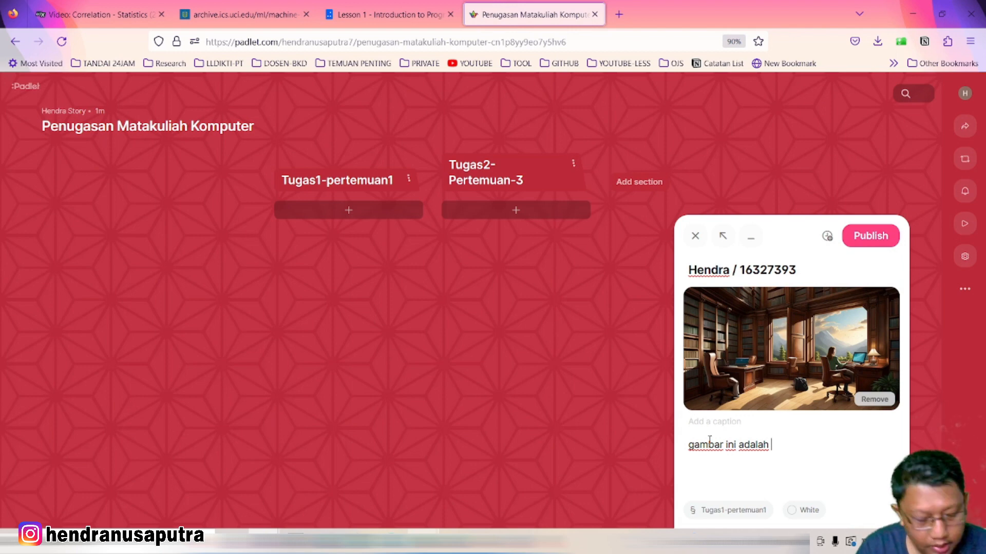
text(sebuah ruan)
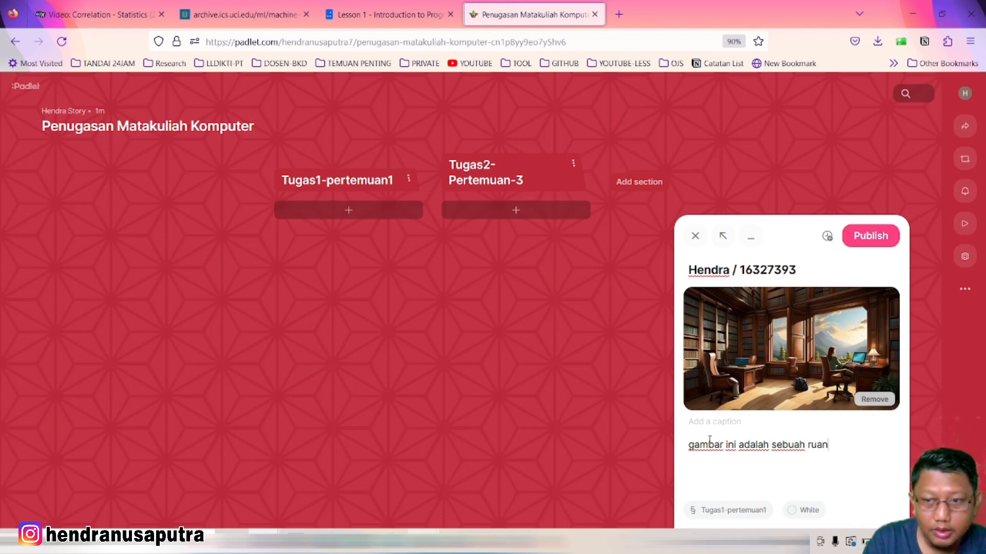
text(gan baca)
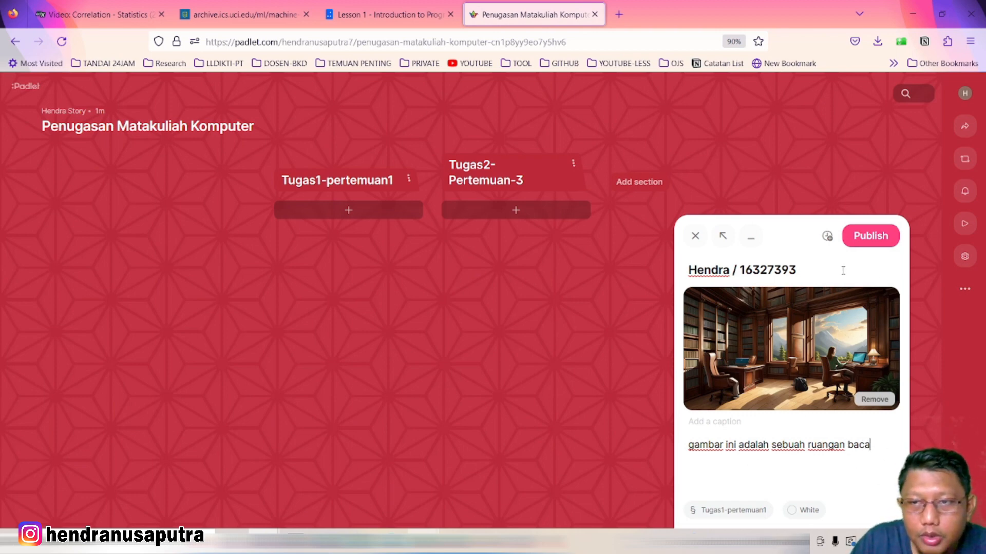
click(866, 238)
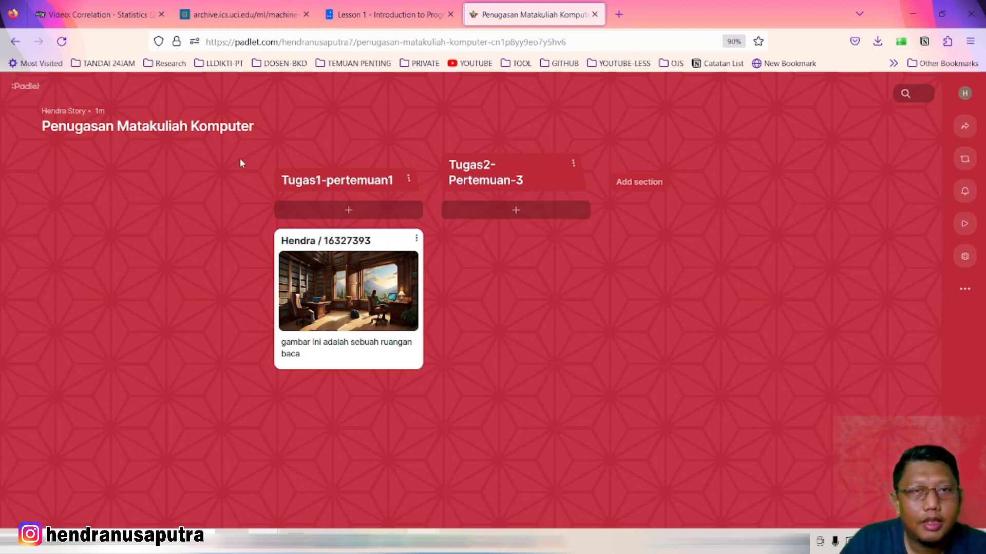
Copy the Penugasan Matakuliah Komputer board URL and load it in a new tab
click(377, 39)
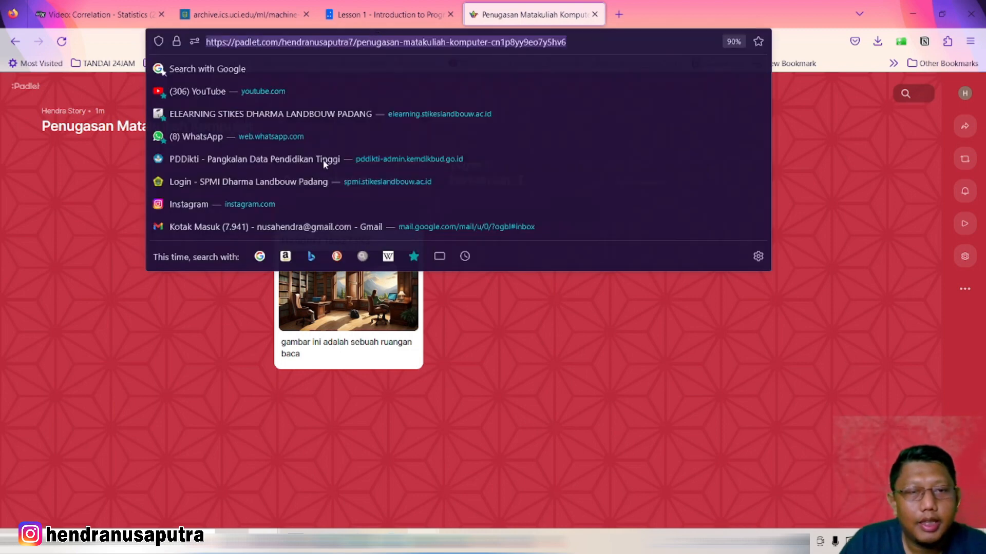
click(36, 326)
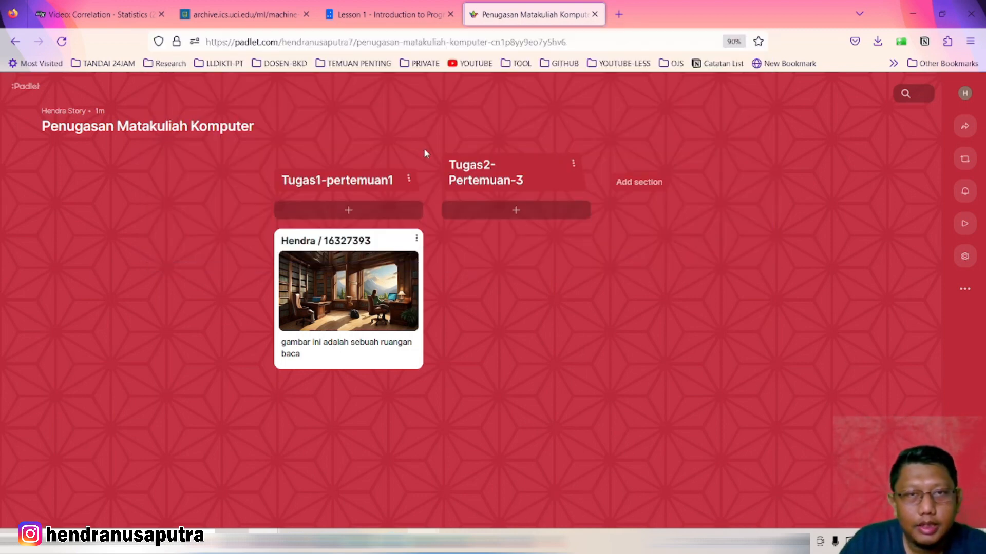
right_click(281, 41)
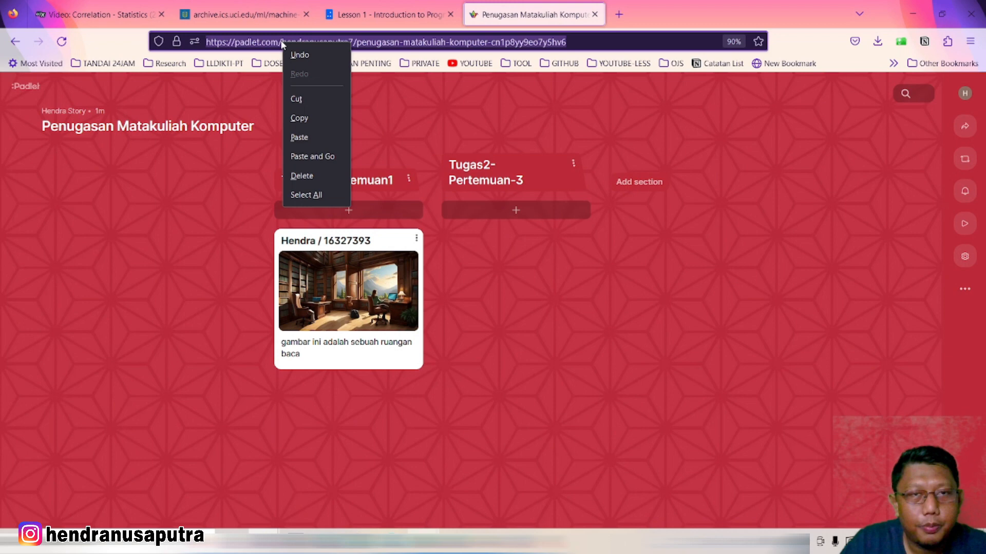
click(301, 119)
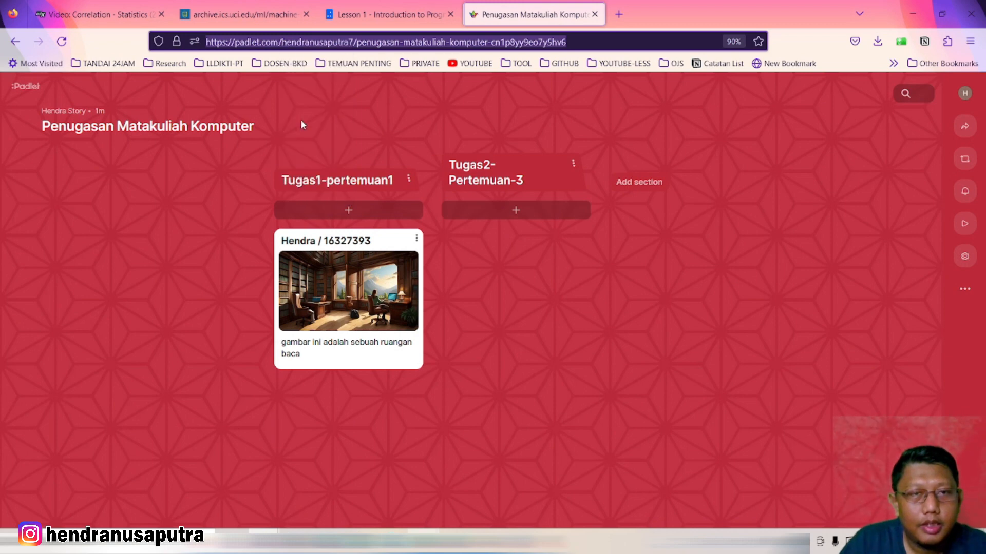
click(662, 113)
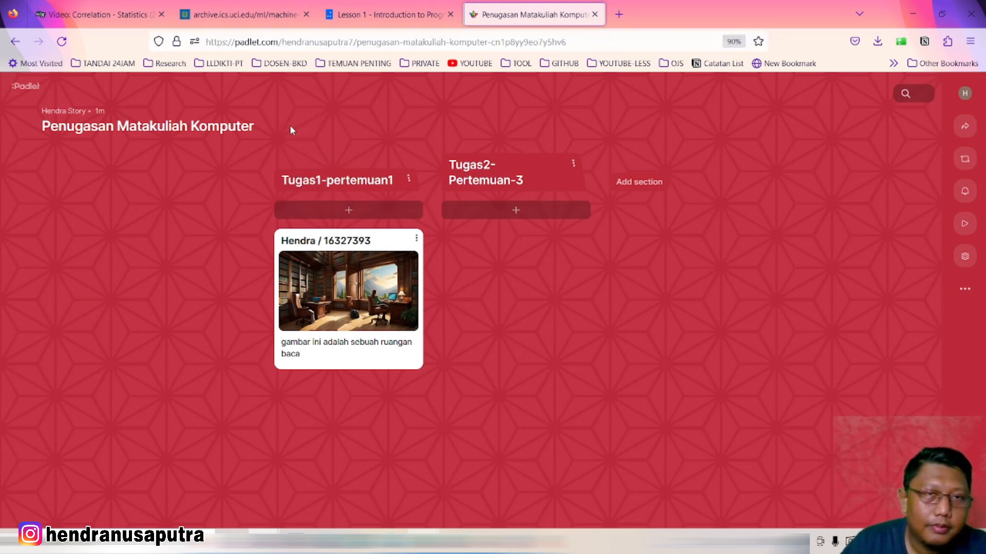
click(627, 16)
right_click(348, 43)
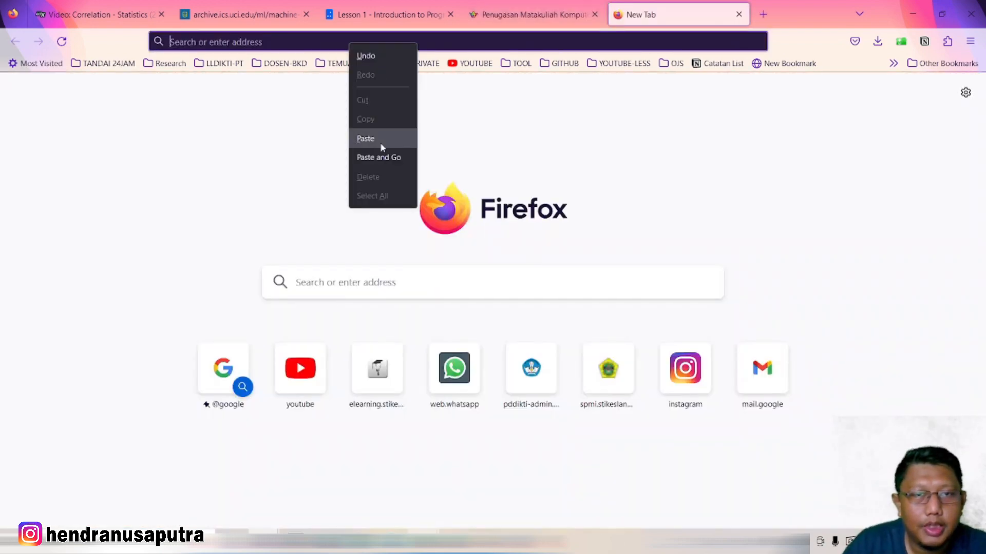
click(379, 157)
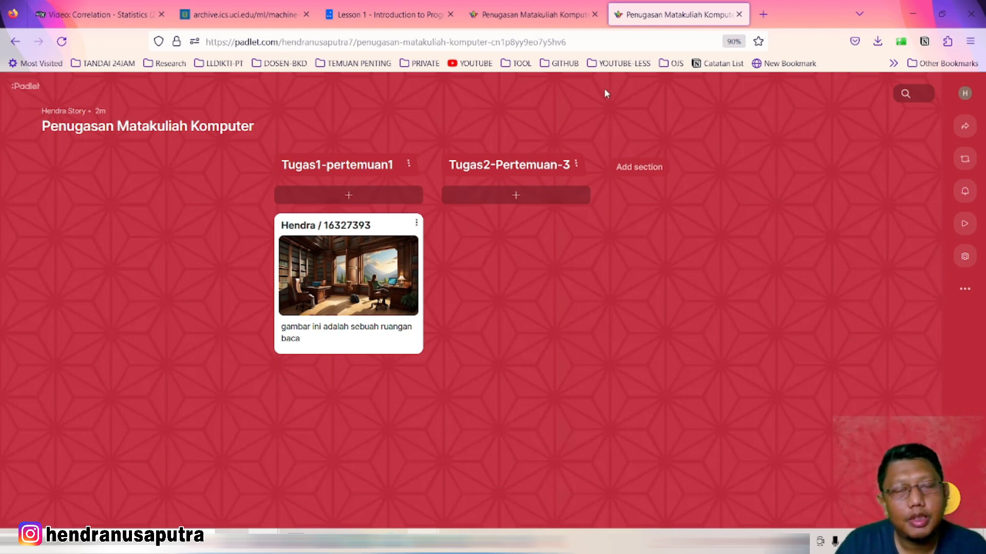
click(763, 15)
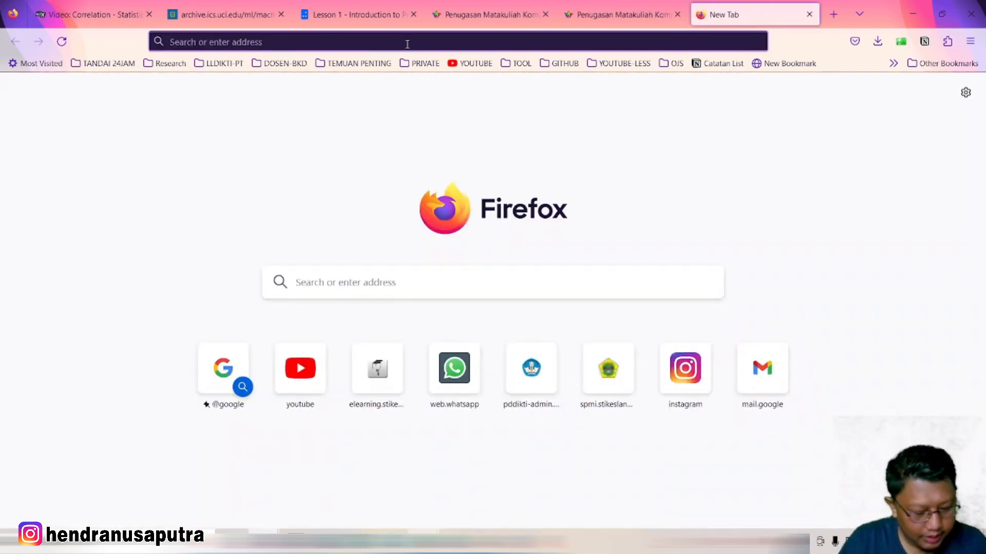
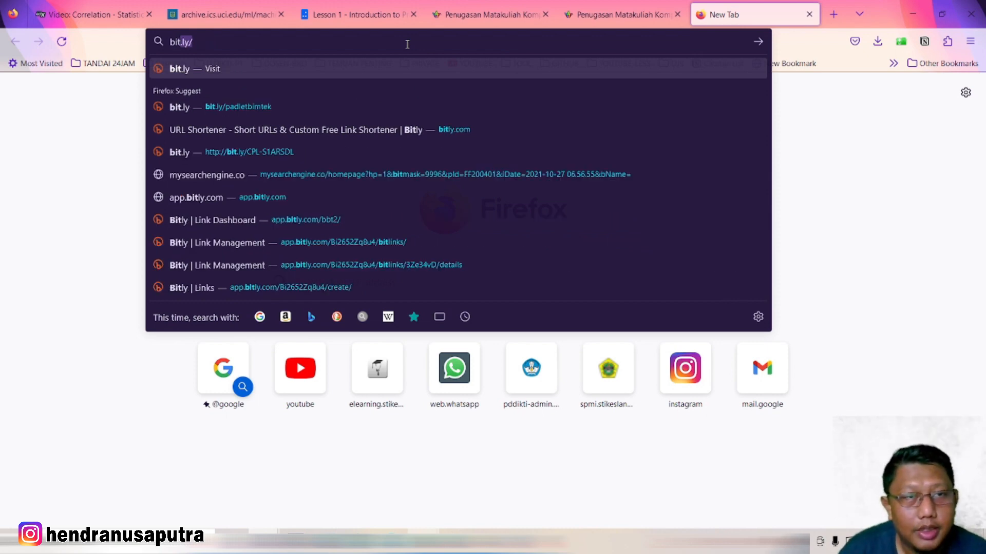
key(Right)
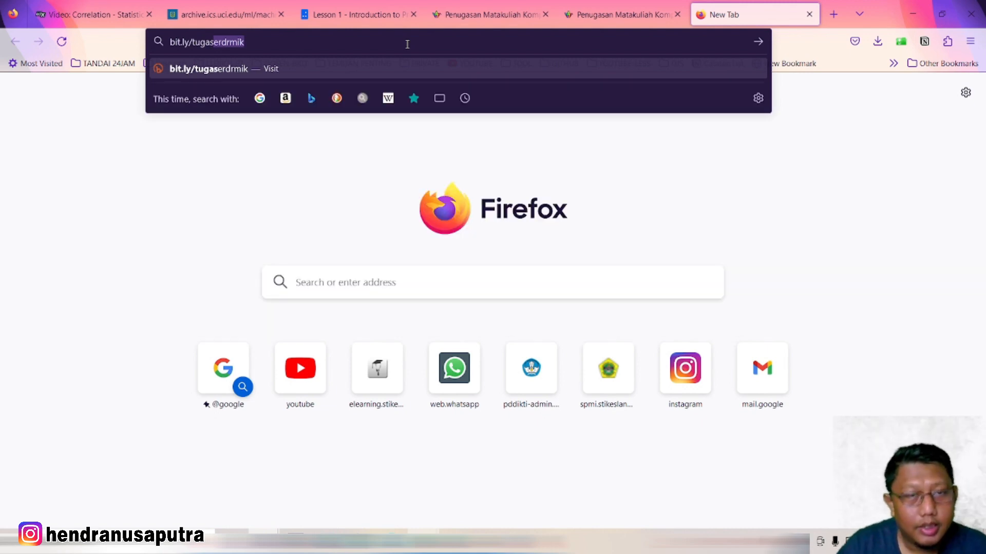
key(Return)
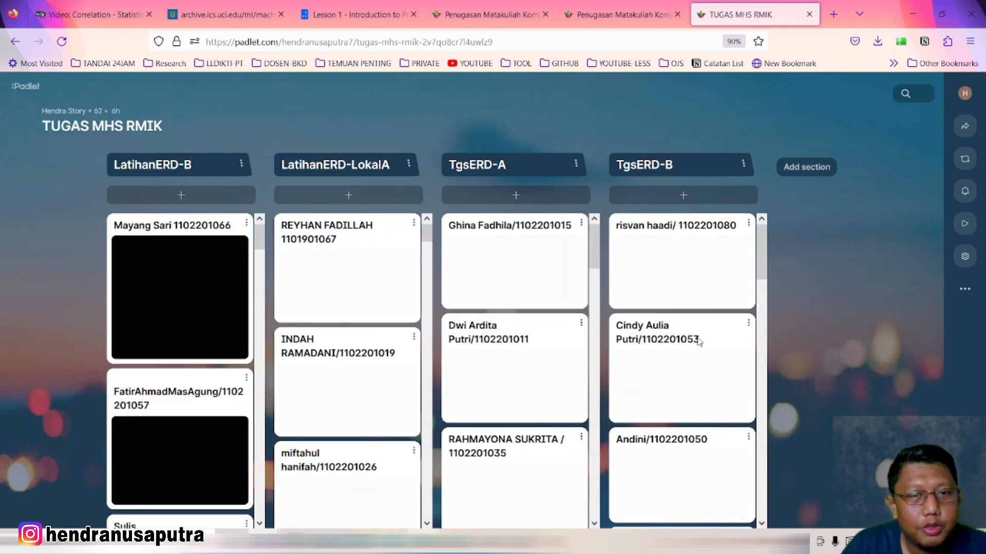
Check the open board tabs, then open the owner's profile from the first Penugasan Matakuliah Komputer tab
click(621, 10)
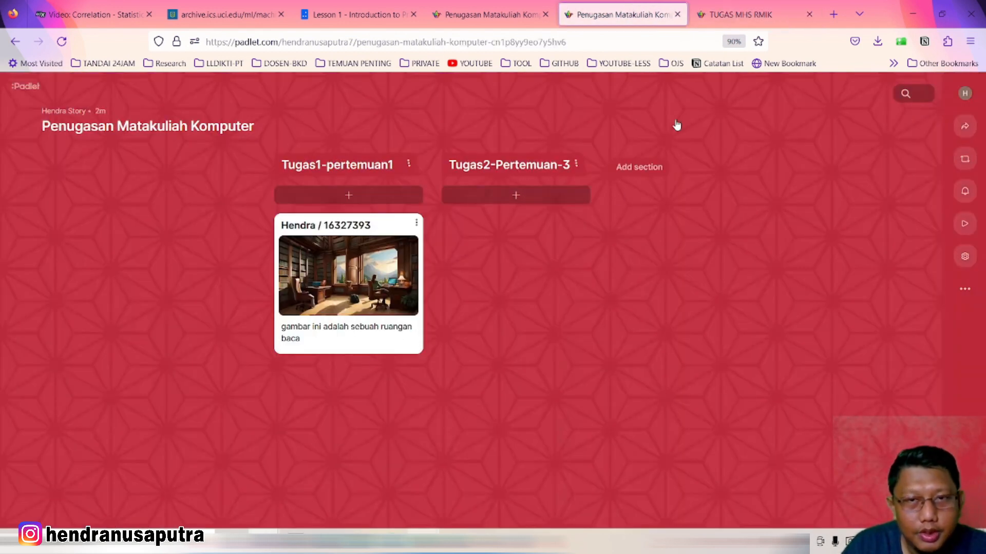
click(740, 11)
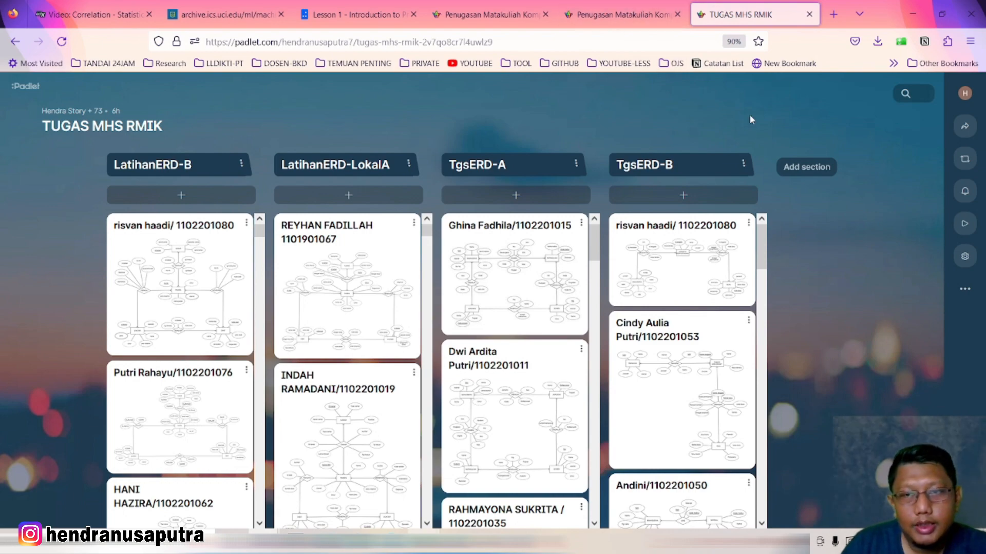
click(495, 13)
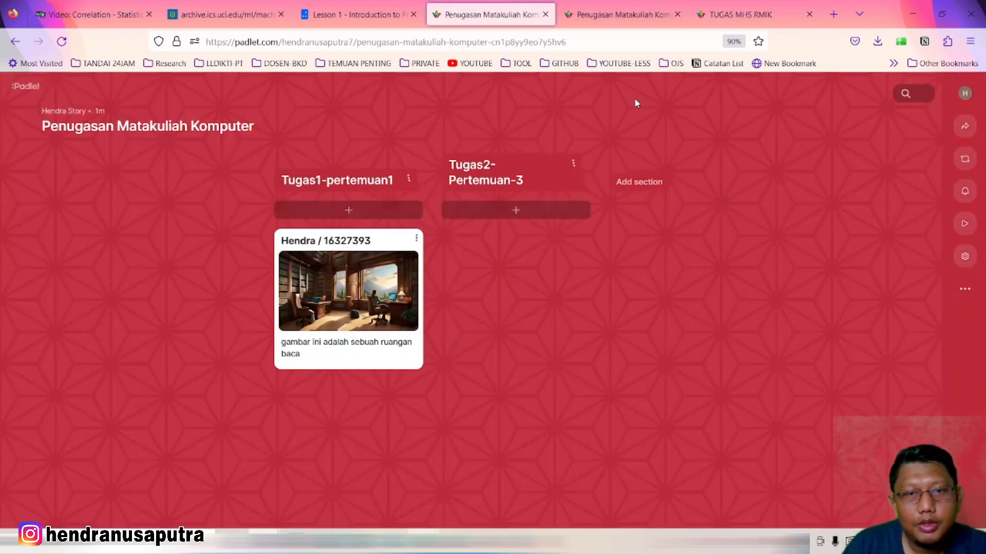
click(633, 24)
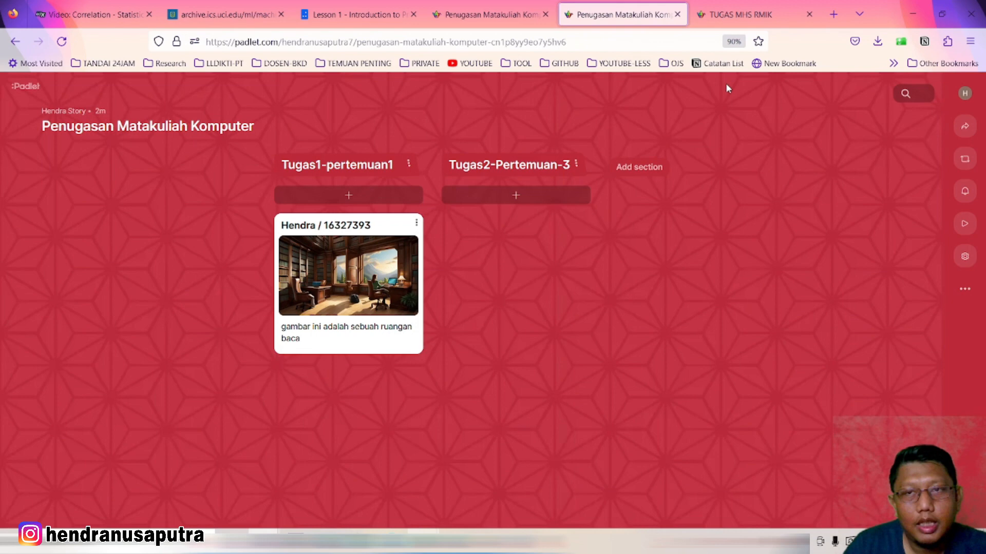
click(734, 20)
click(482, 10)
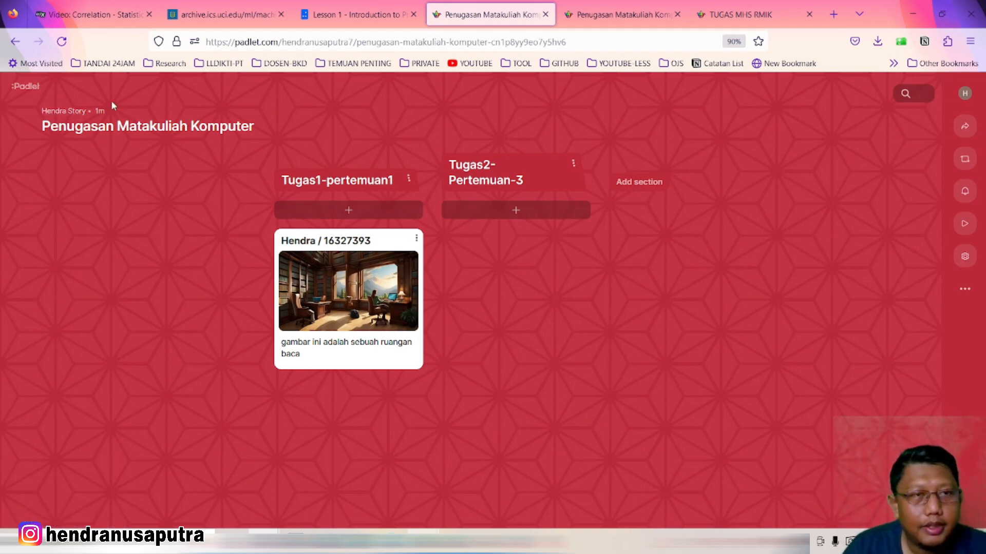
click(61, 112)
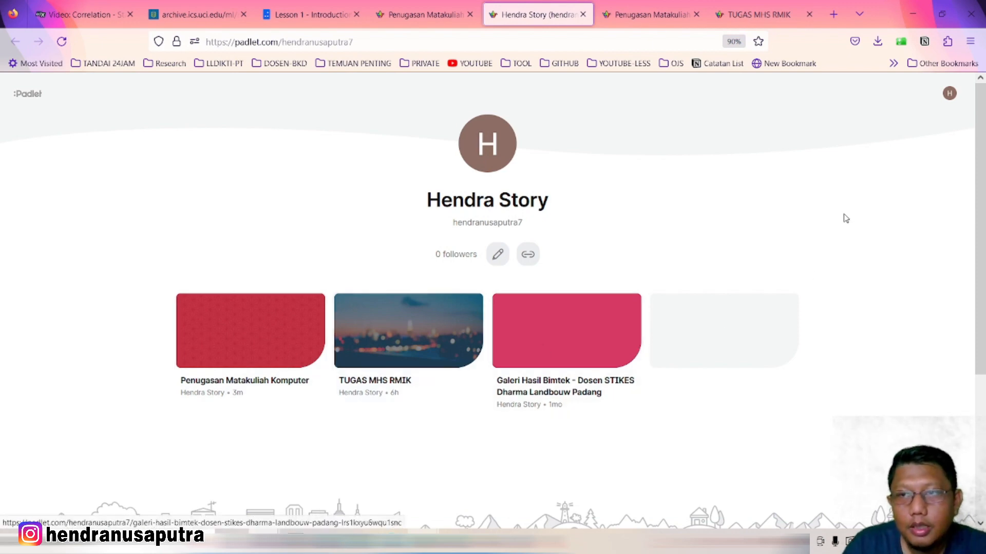
From the account dashboard, start the Galeri Hasil Bimtek board as a slideshow
click(949, 94)
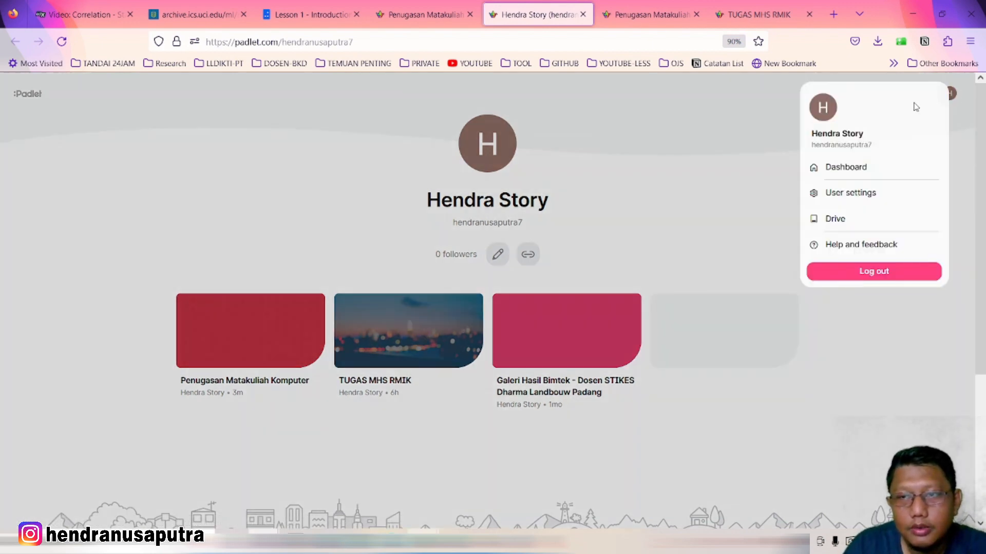
click(838, 172)
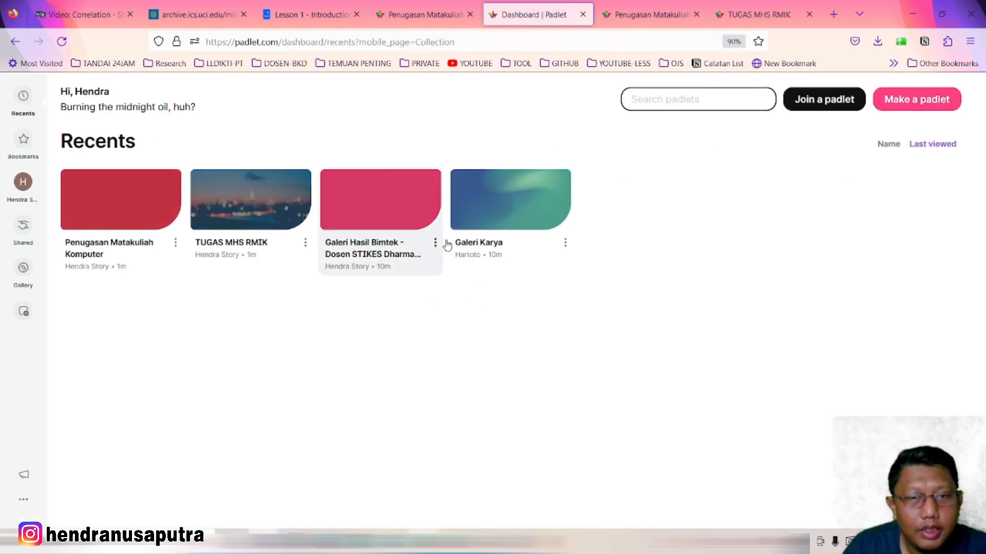
click(436, 246)
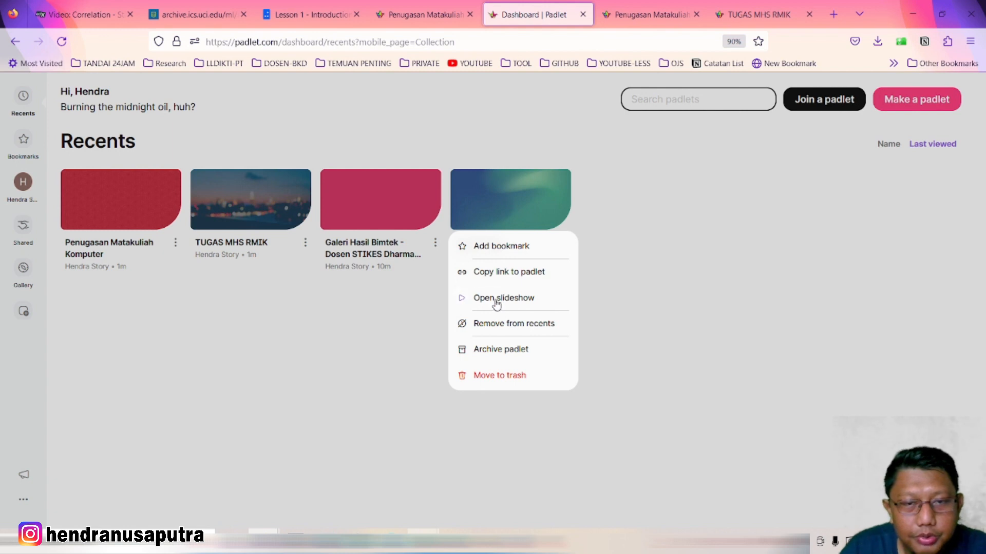
click(329, 339)
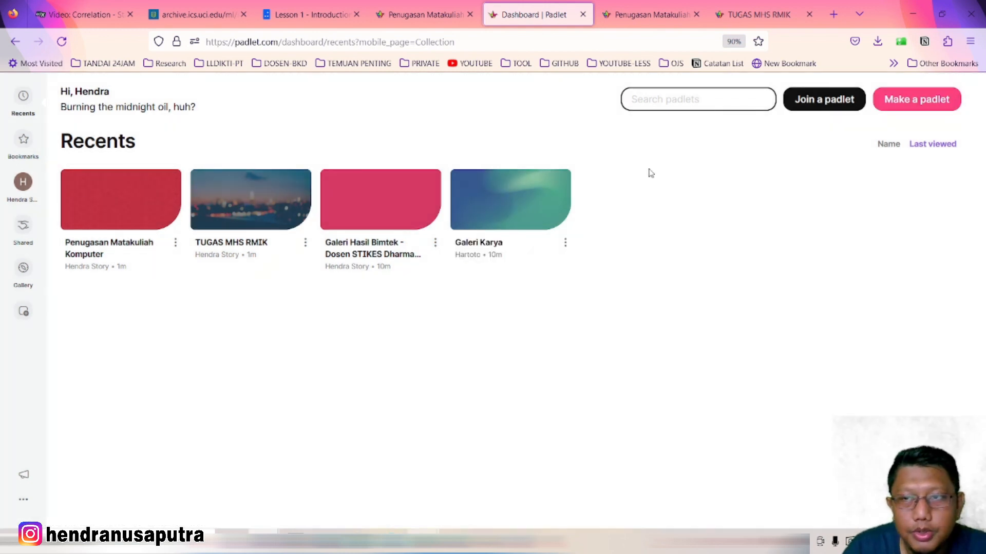
click(435, 245)
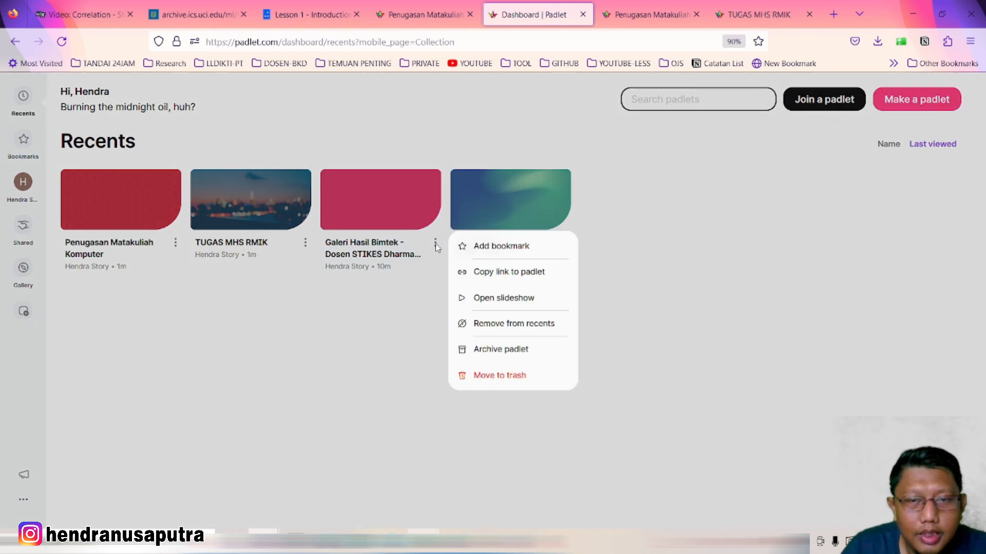
click(507, 301)
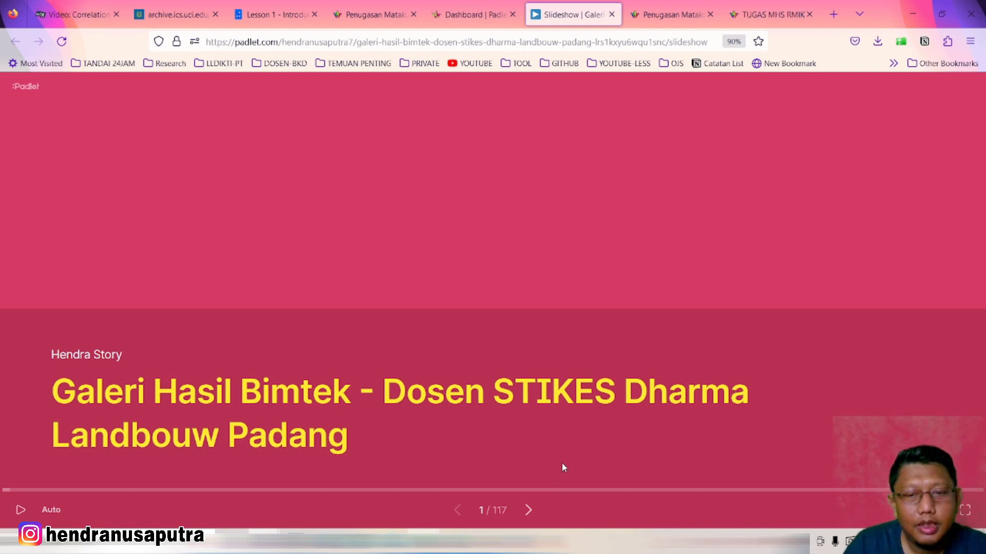
Advance the Galeri Hasil Bimtek slideshow to slide 43 of 117, the Word document post
click(529, 510)
click(528, 510)
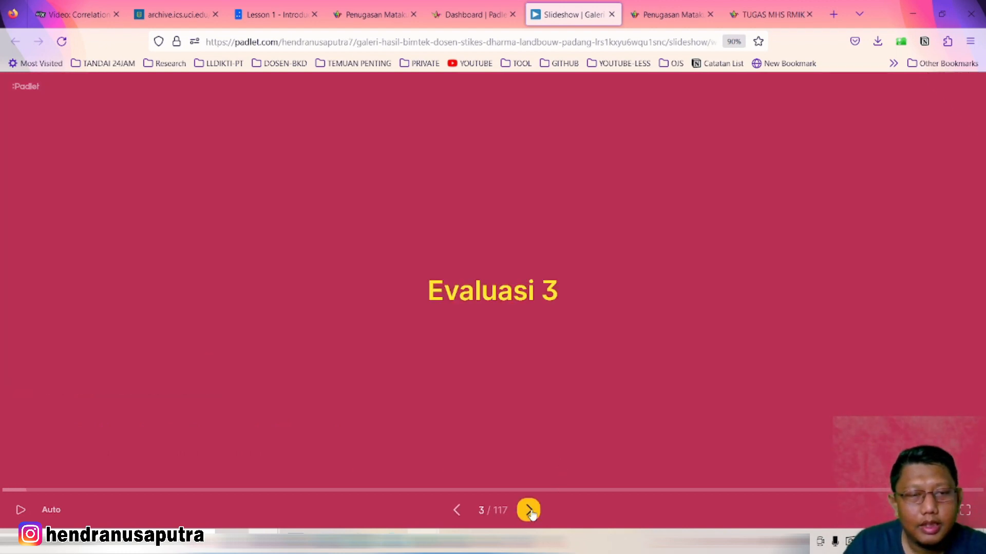
click(529, 511)
click(528, 510)
click(529, 510)
click(528, 510)
click(528, 510)
click(530, 512)
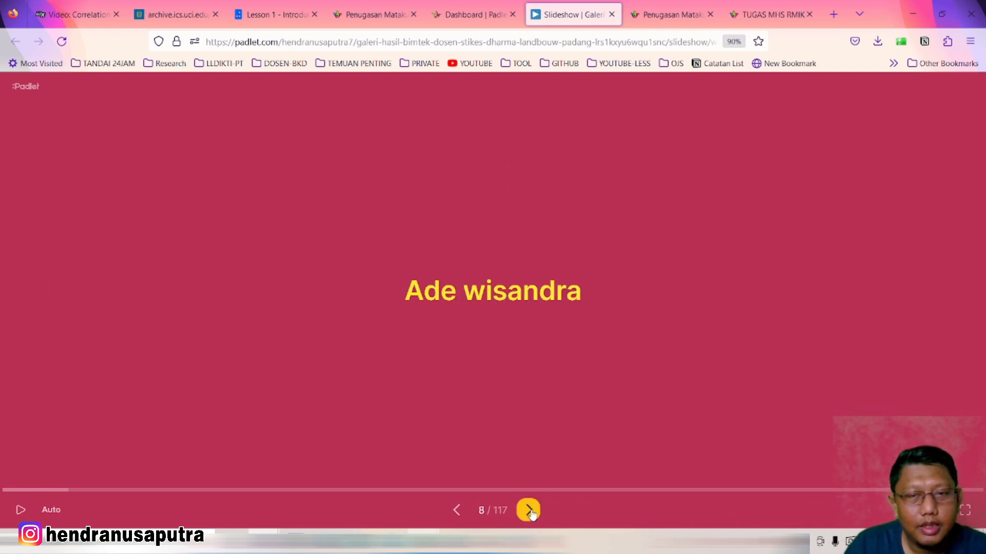
click(531, 512)
click(531, 512)
click(530, 512)
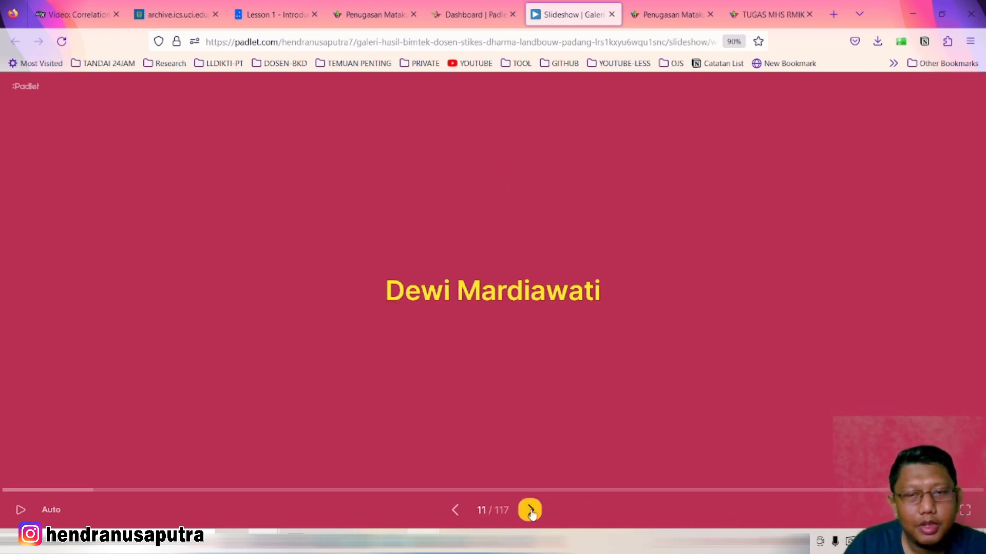
click(532, 511)
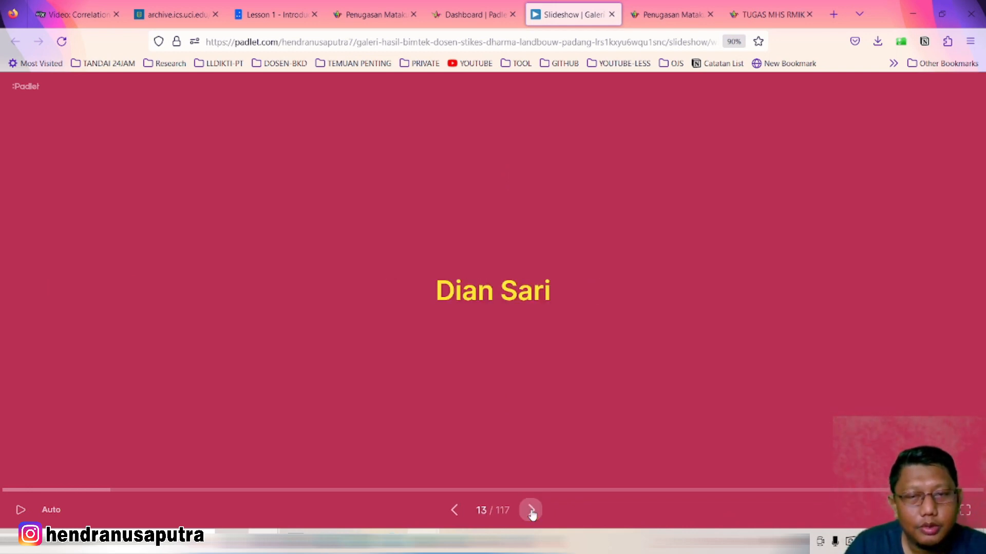
click(532, 512)
click(531, 512)
click(531, 512)
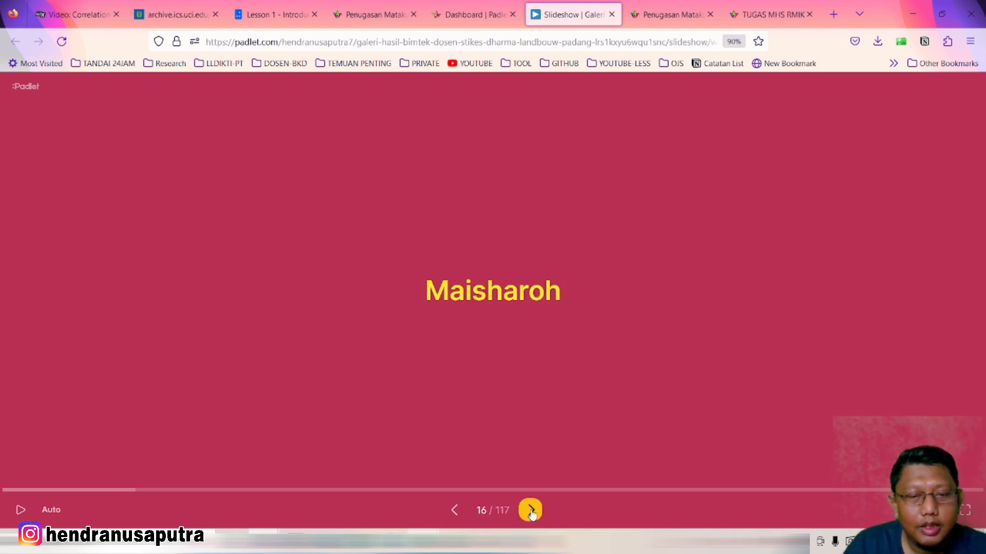
click(531, 512)
click(531, 511)
click(532, 511)
click(532, 511)
click(531, 512)
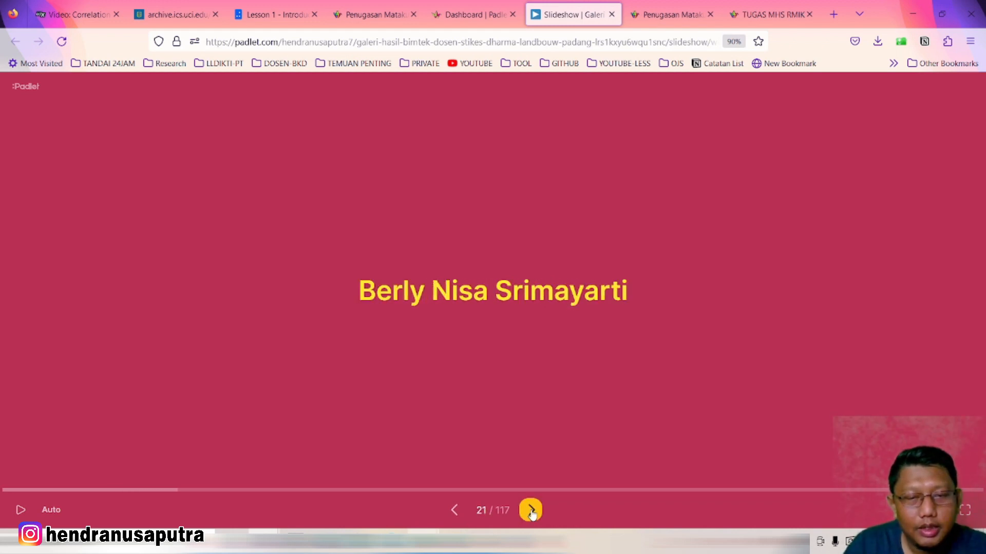
click(531, 512)
click(532, 512)
click(531, 511)
click(531, 512)
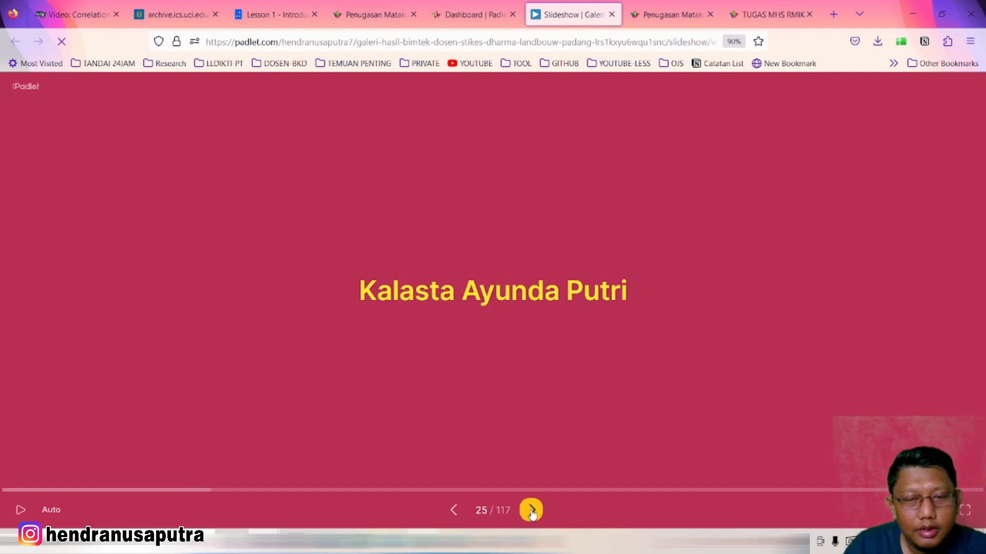
click(531, 511)
click(531, 511)
click(531, 512)
click(531, 512)
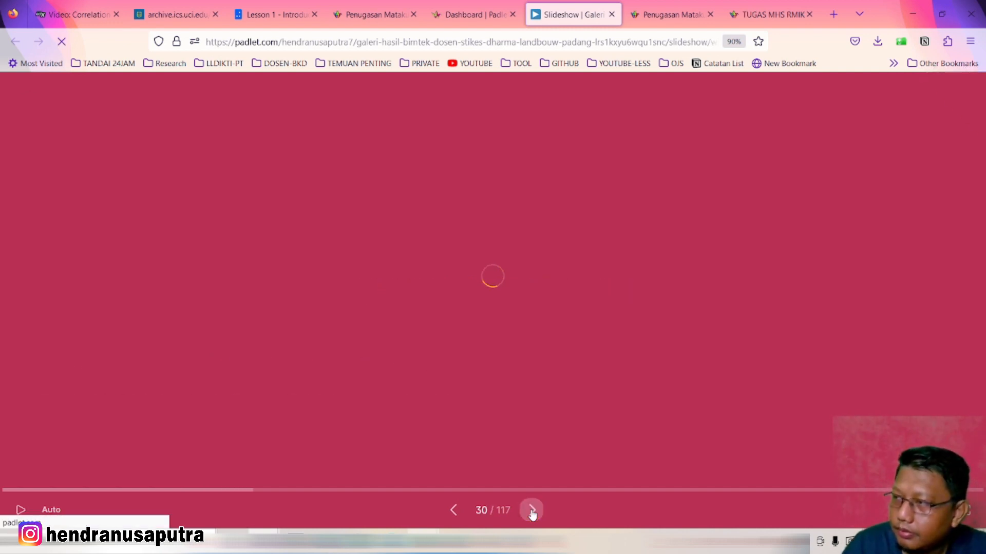
click(532, 512)
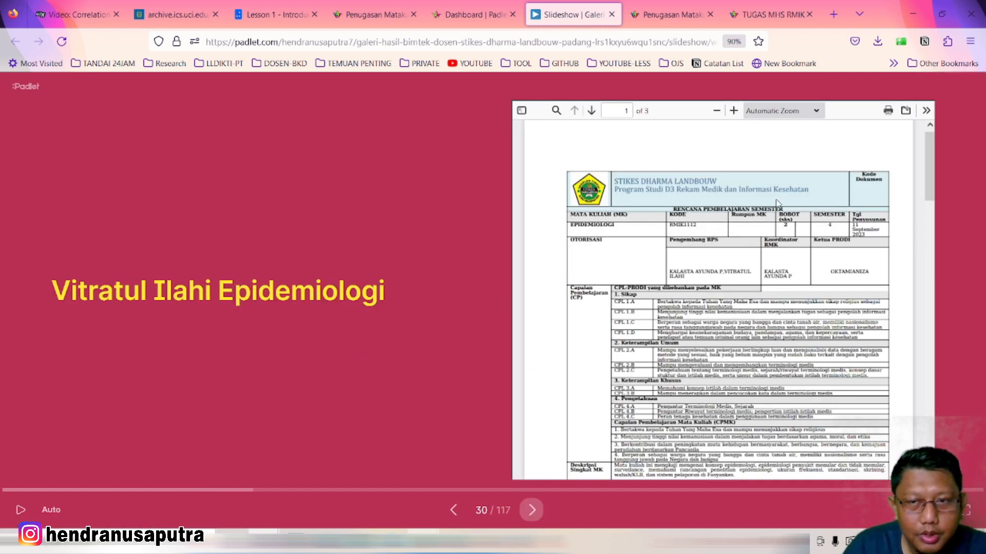
click(531, 510)
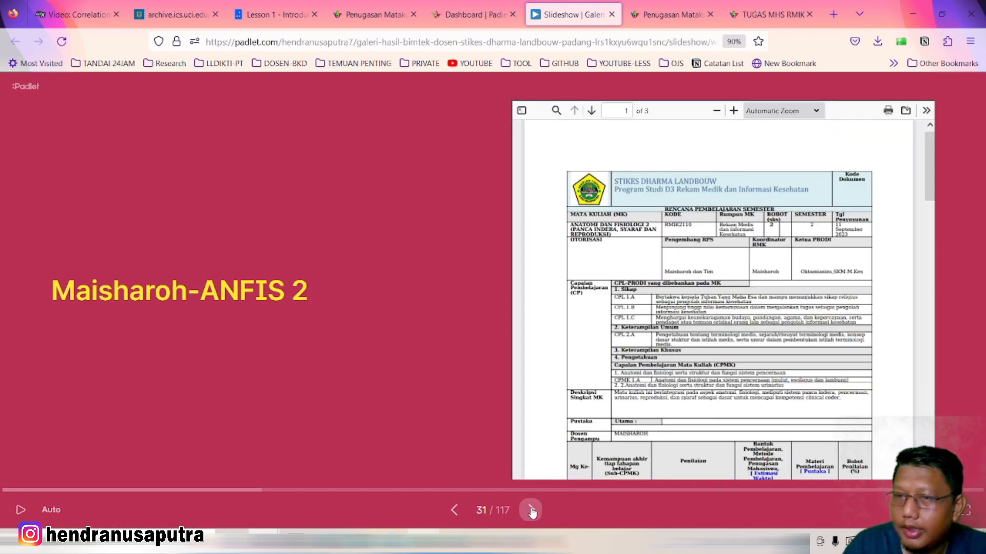
click(532, 511)
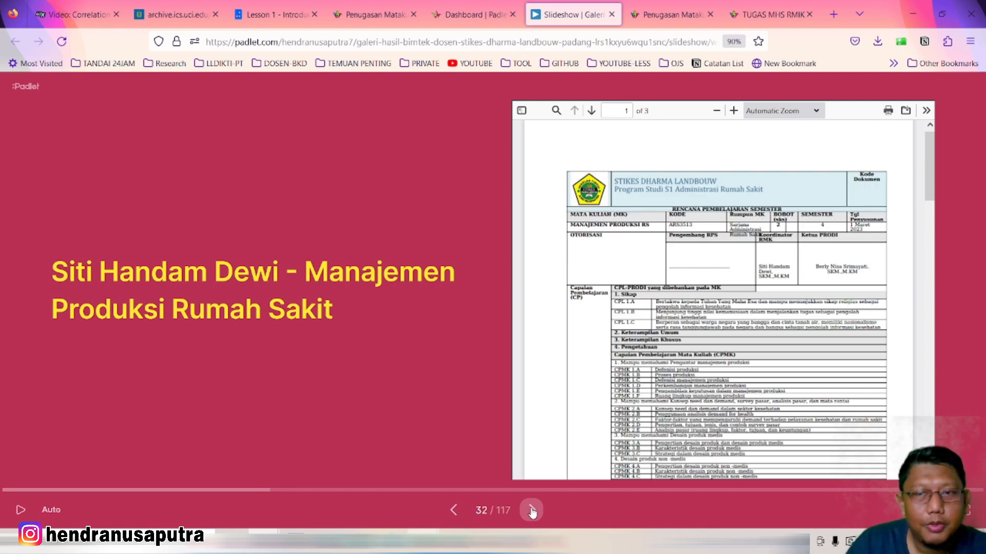
click(531, 511)
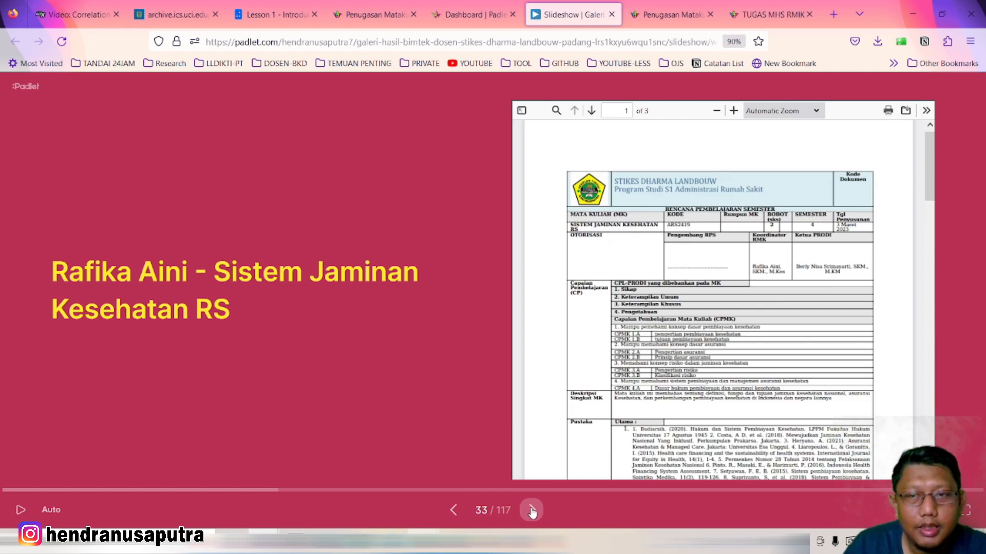
click(531, 510)
click(532, 511)
click(532, 512)
click(532, 511)
click(532, 511)
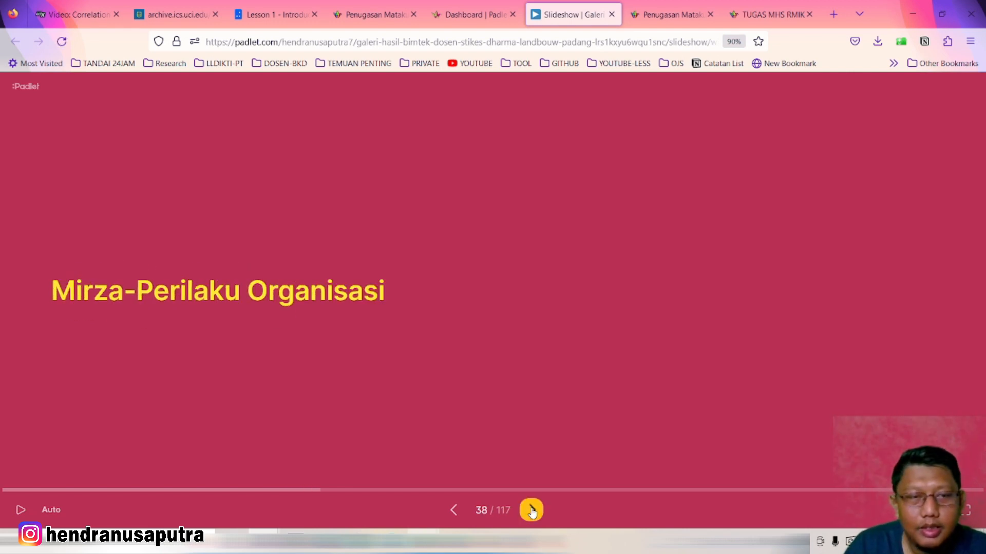
click(531, 511)
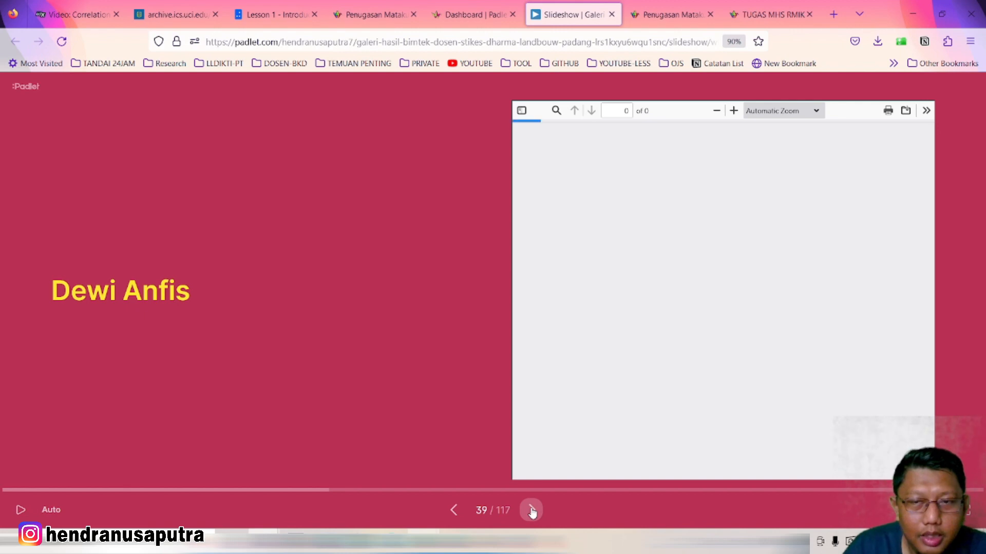
click(532, 511)
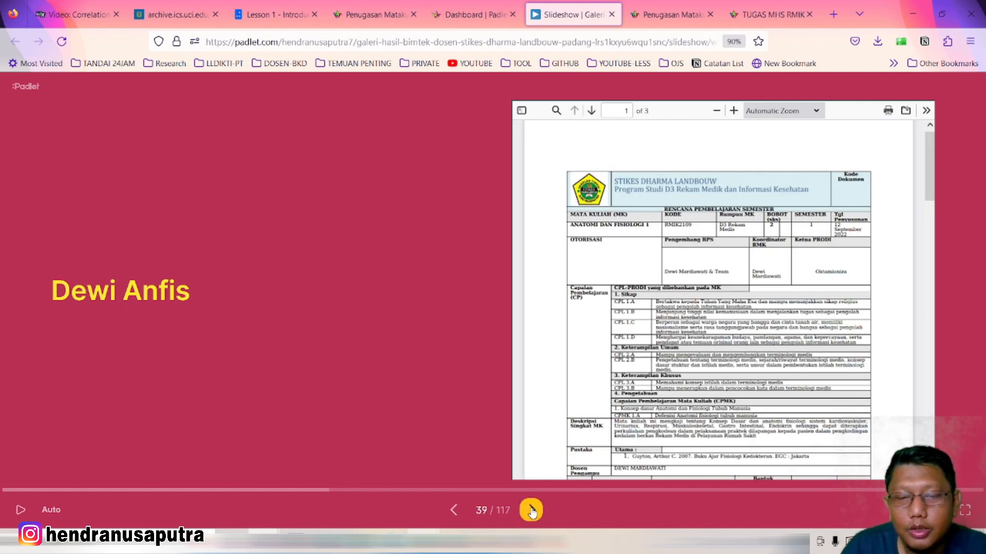
click(532, 511)
click(532, 511)
click(532, 512)
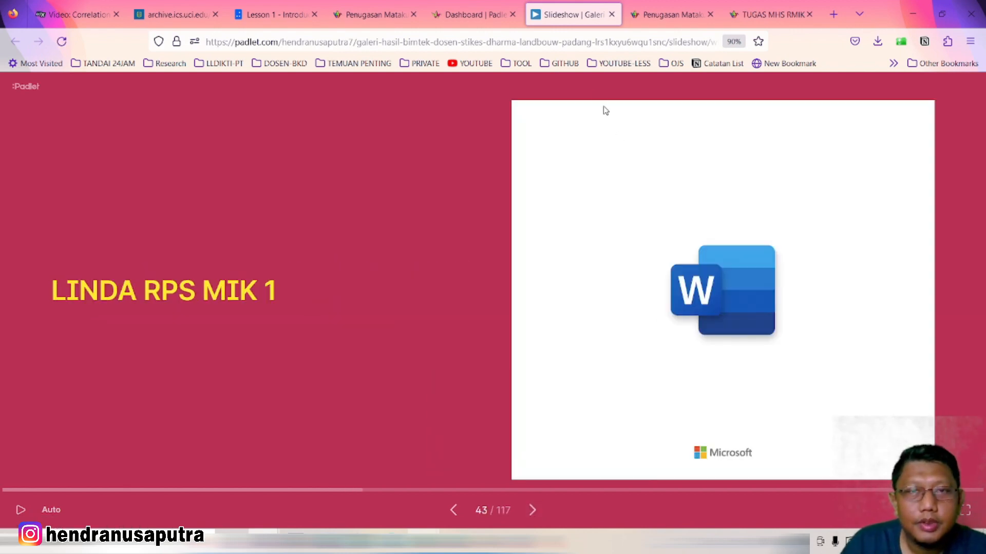
Switch to the Dashboard | Padlet tab listing four recent boards
click(466, 17)
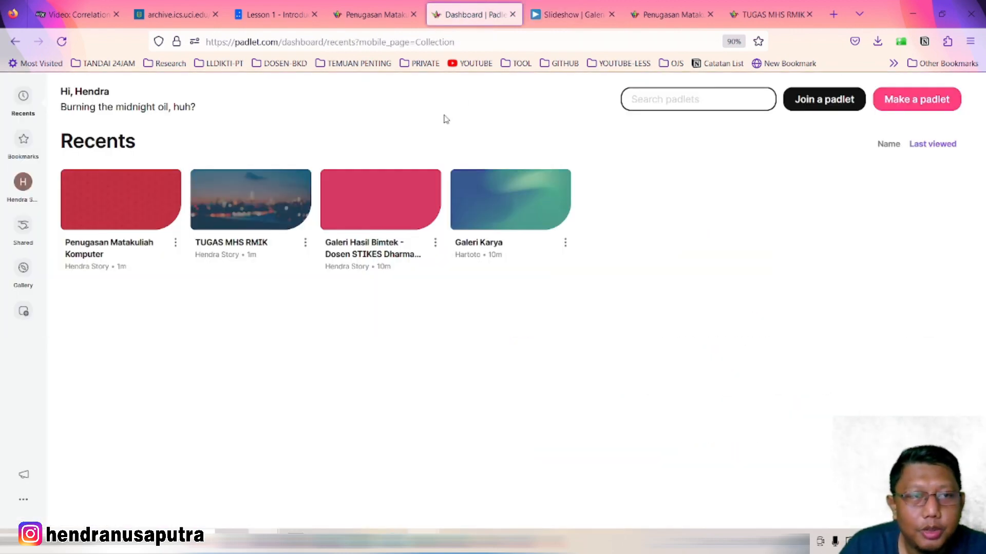